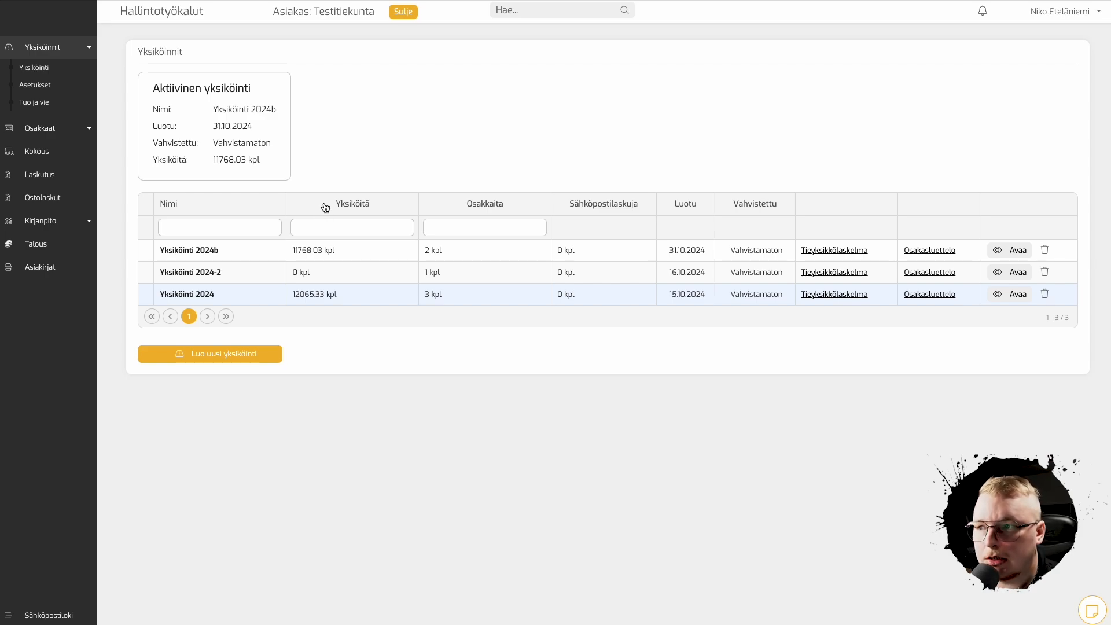
# View the shareholder details and shareholder units pages, returning to the Yksiköinnit overview after each
pyautogui.click(39, 128)
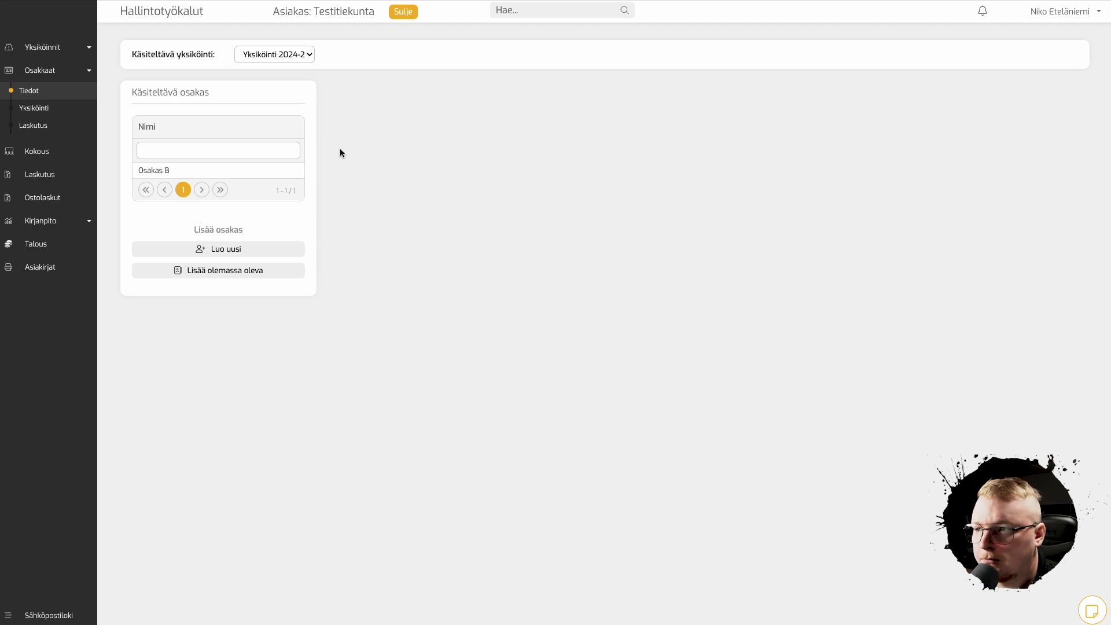
pyautogui.click(59, 49)
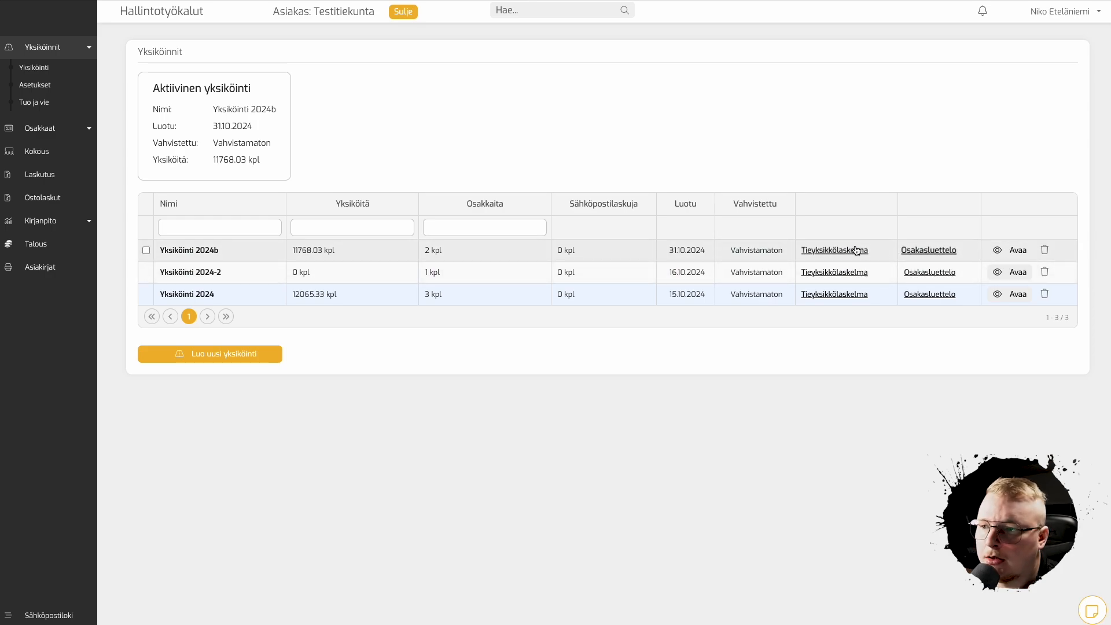
pyautogui.click(55, 134)
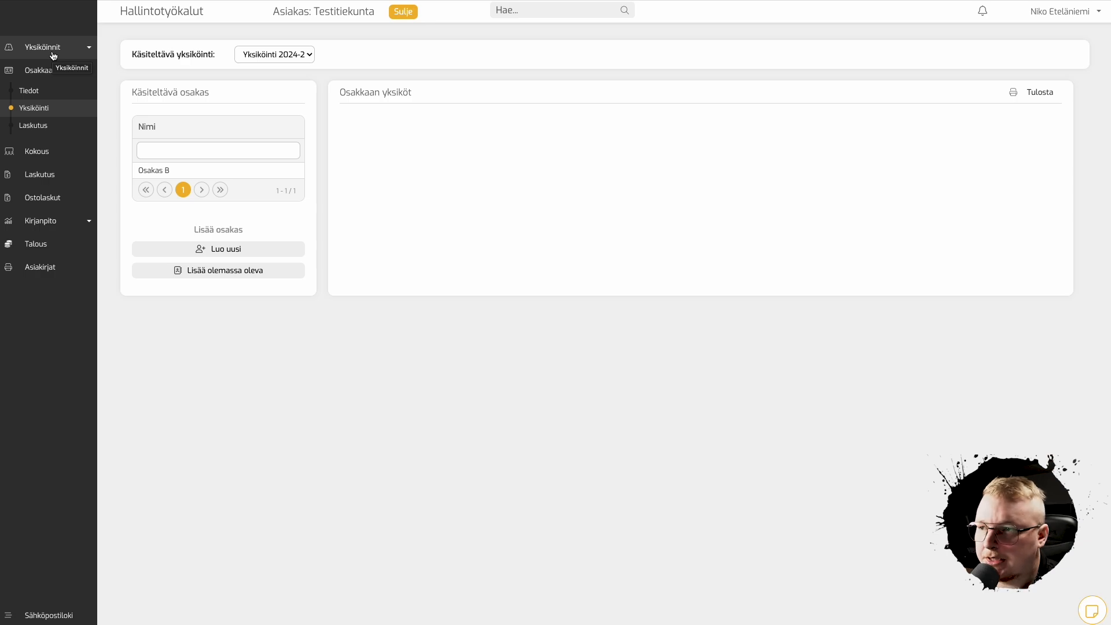
pyautogui.click(52, 52)
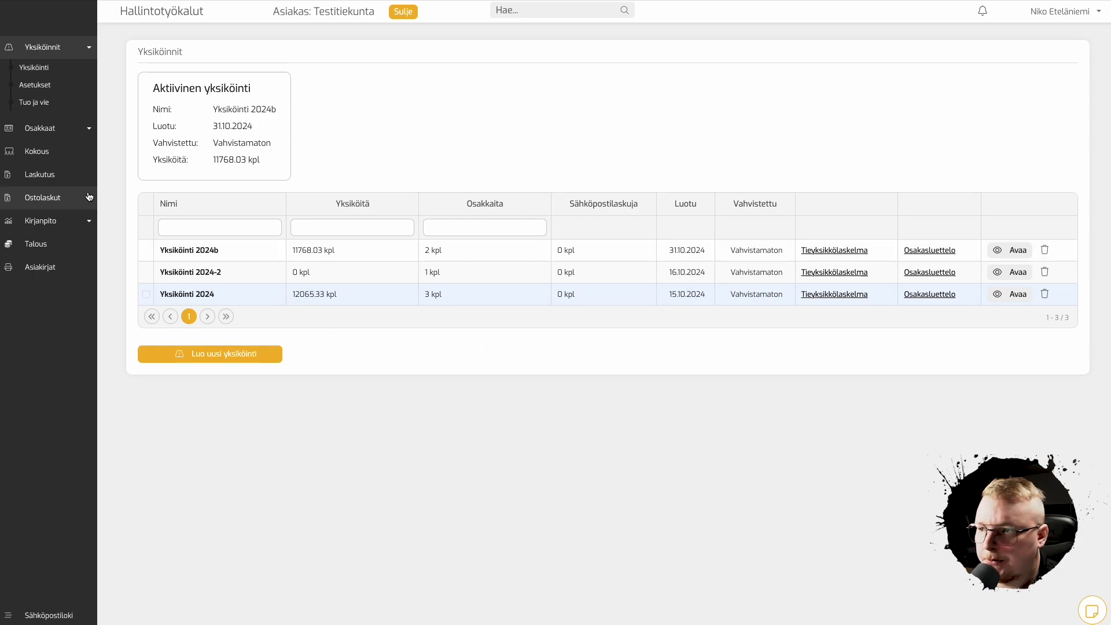
# Set Yksiköinti 2024 as the active unit calculation and check its name in the Yksiköinnit overview
pyautogui.click(73, 85)
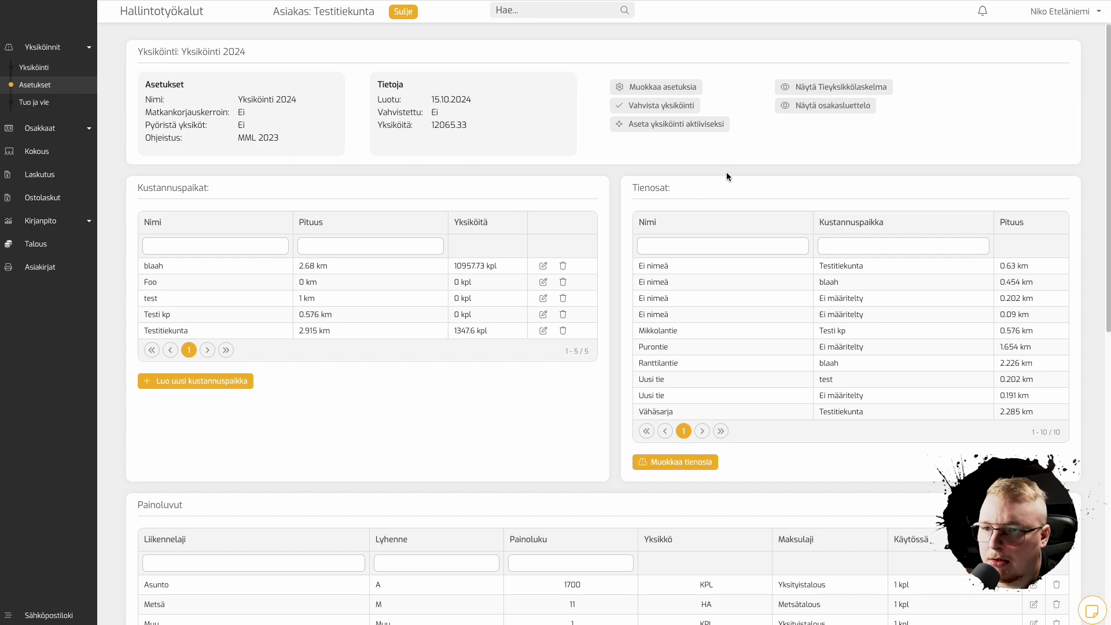
pyautogui.click(718, 131)
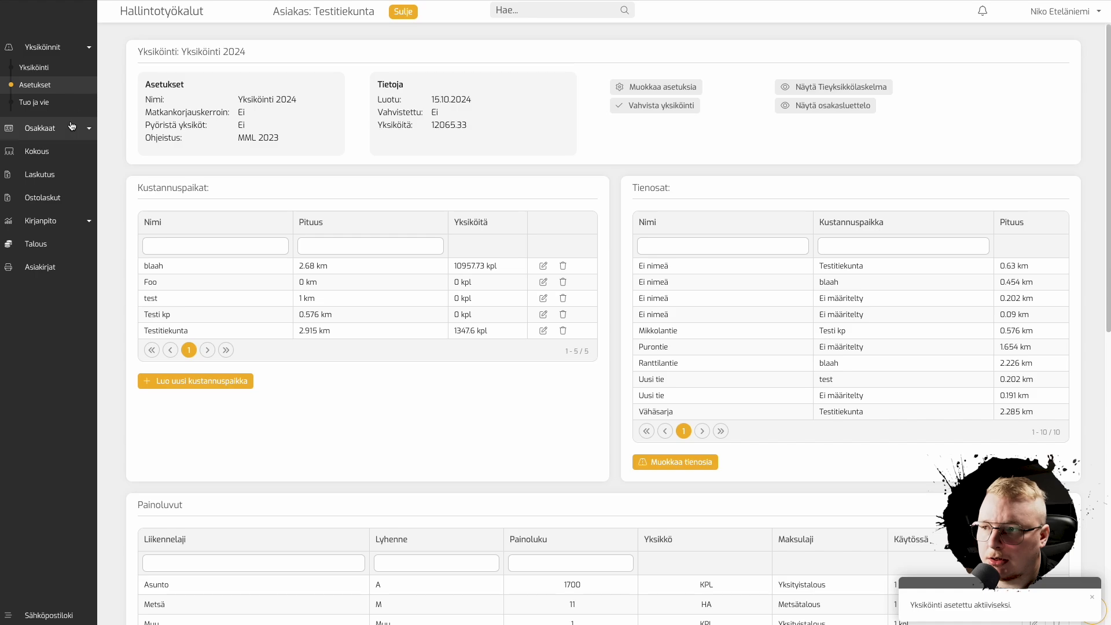
pyautogui.click(63, 49)
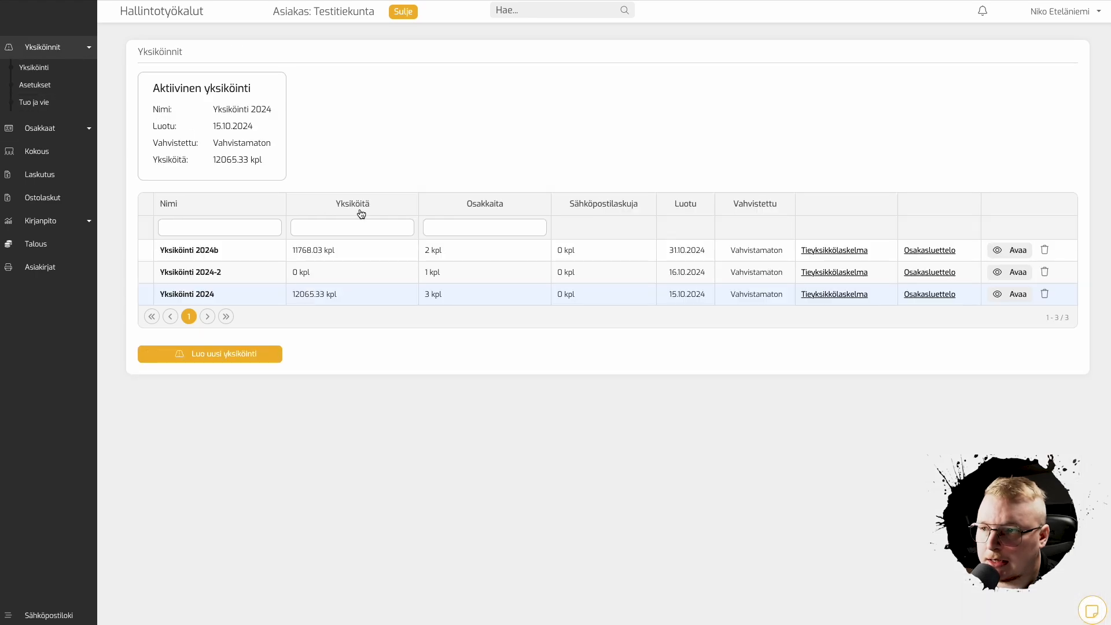
pyautogui.moveTo(217, 109); pyautogui.dragTo(273, 112)
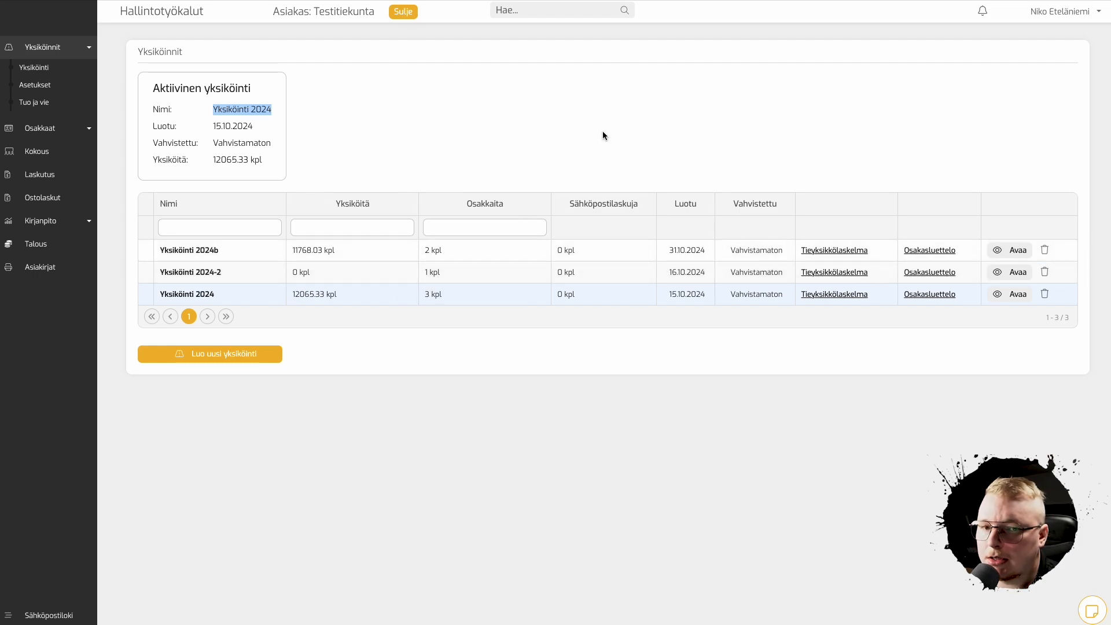
# Review the settings and the benefit-area property map of Yksiköinti 2024, returning to the Yksiköinnit overview
pyautogui.click(36, 131)
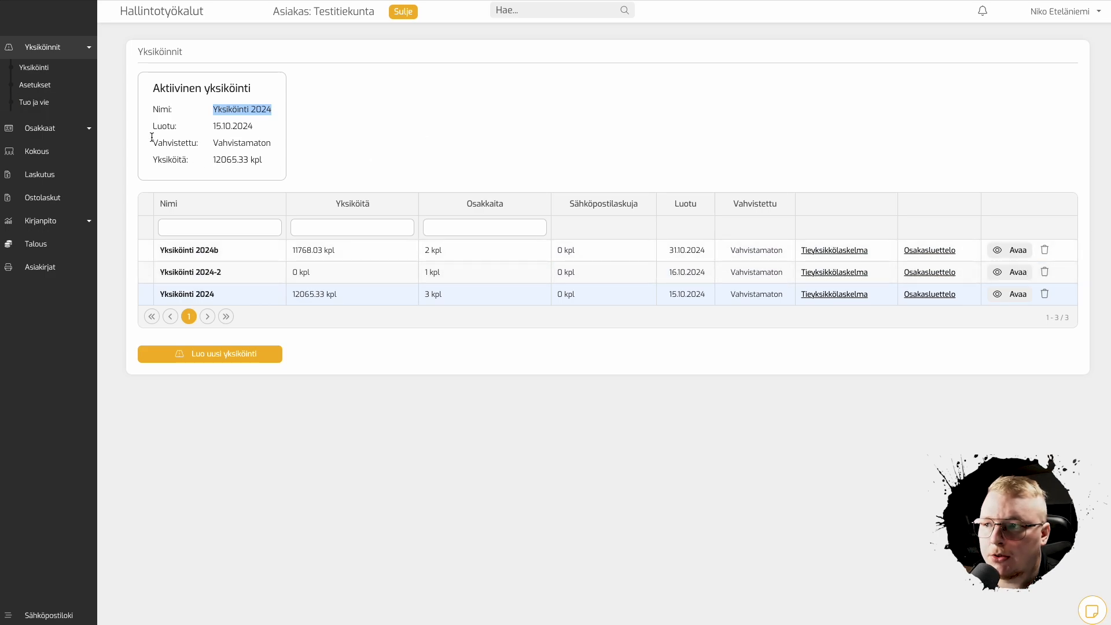
pyautogui.click(26, 85)
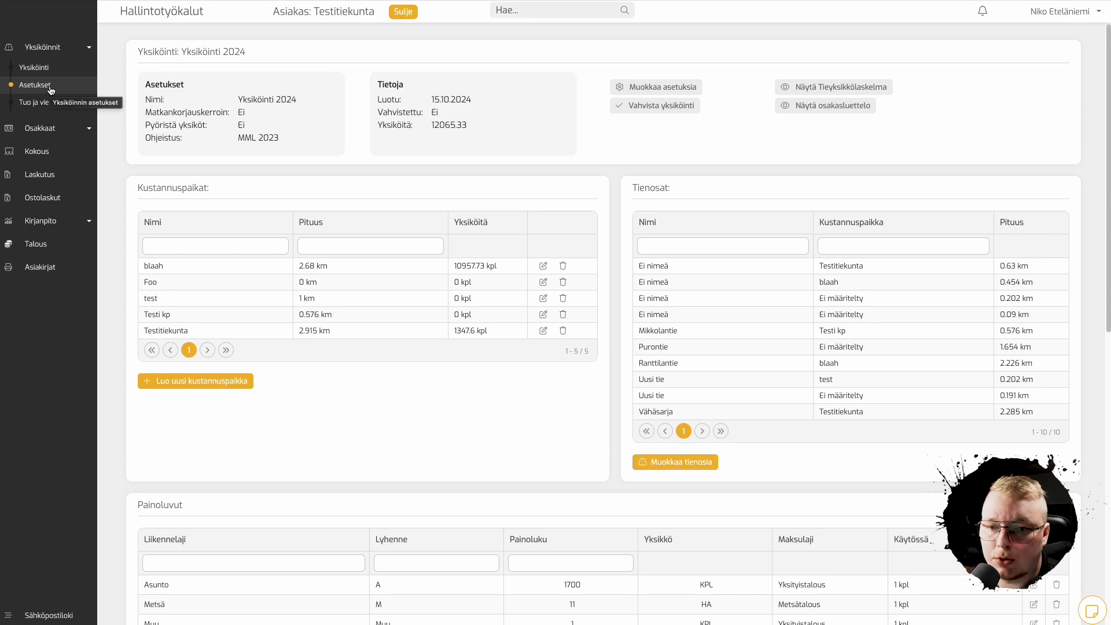
pyautogui.click(57, 48)
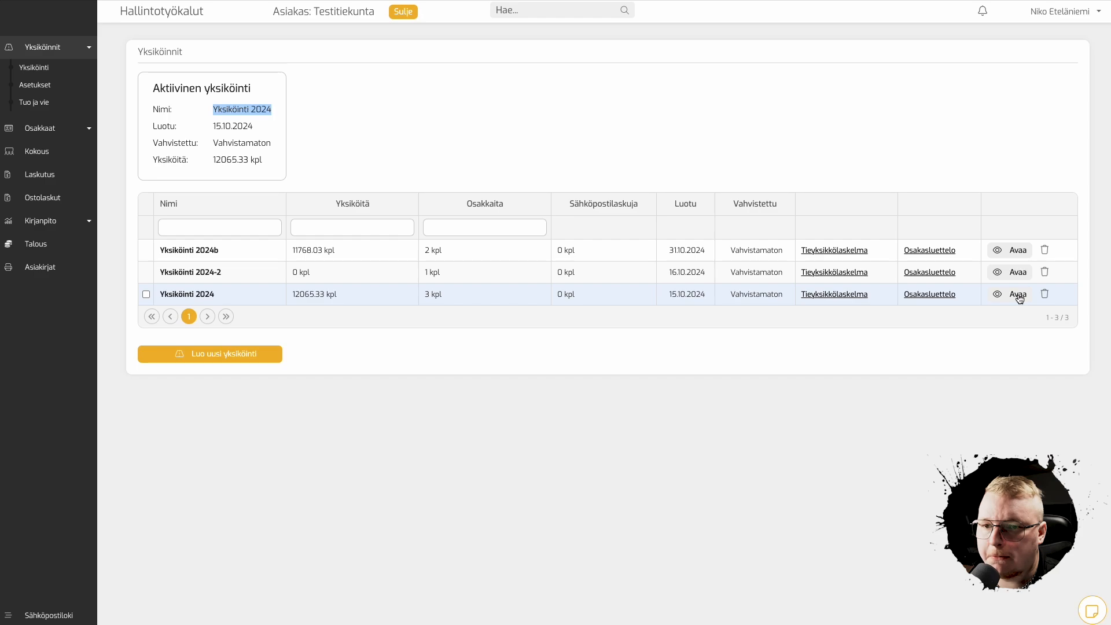
pyautogui.click(42, 74)
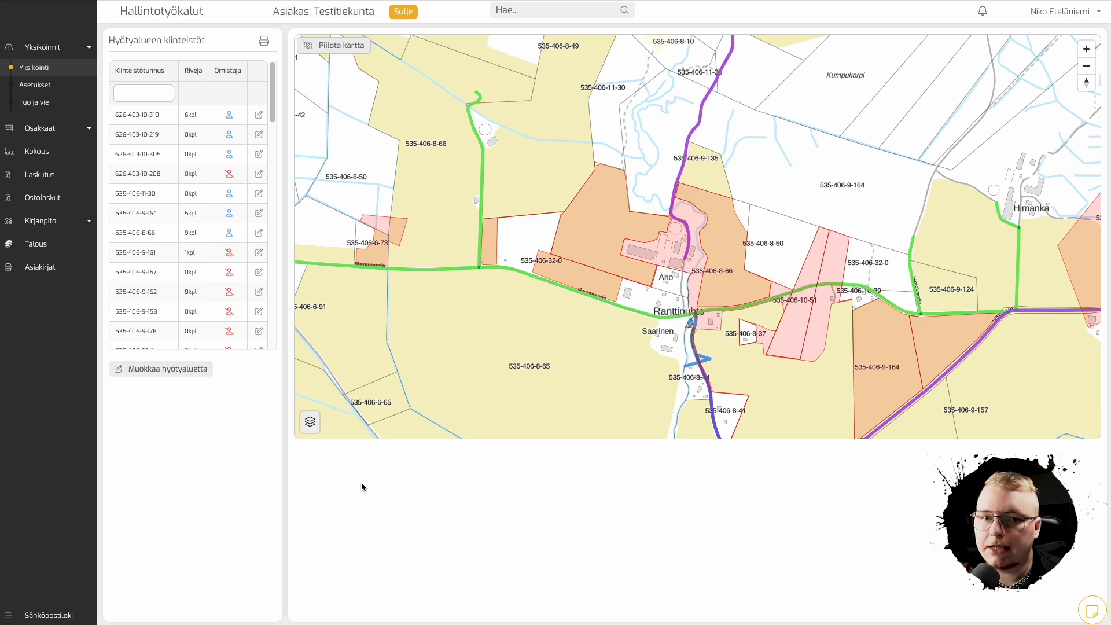
pyautogui.click(38, 65)
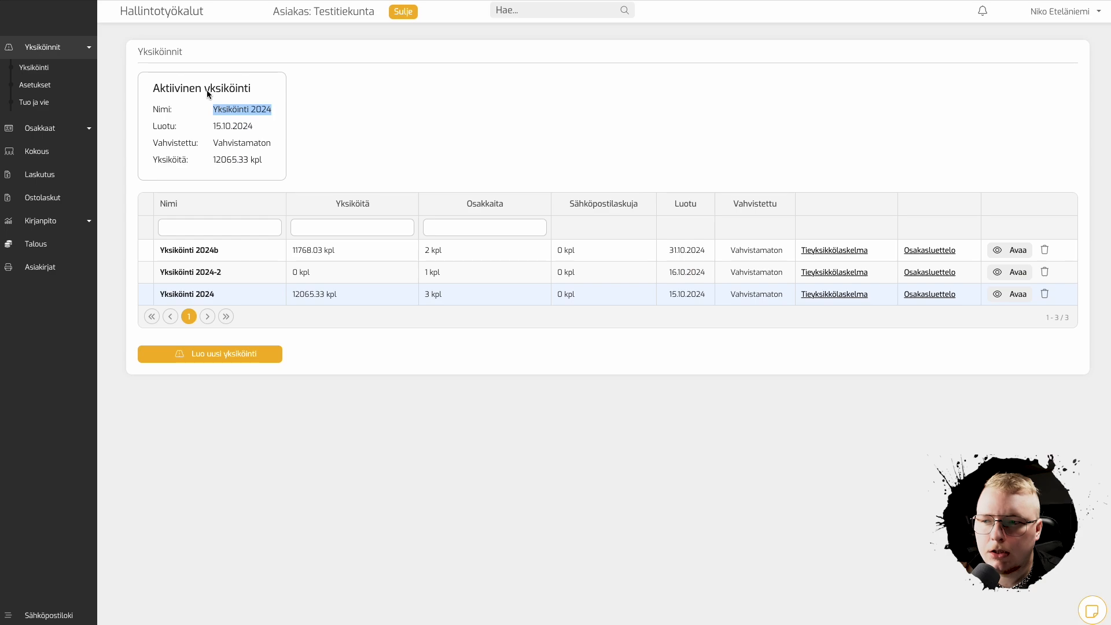
pyautogui.click(404, 136)
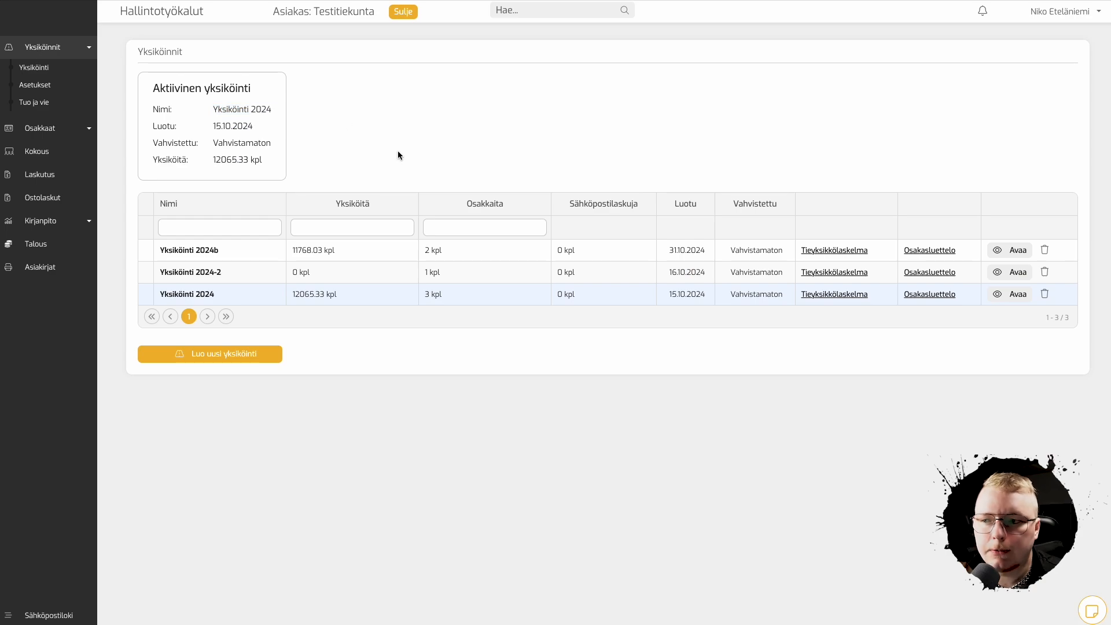
# Create a new unit calculation named Yksiköinti 2025 using the MML 2023 guideline, without importing data from an earlier one
pyautogui.click(223, 361)
pyautogui.moveTo(555, 78); pyautogui.dragTo(513, 76)
pyautogui.write('5')
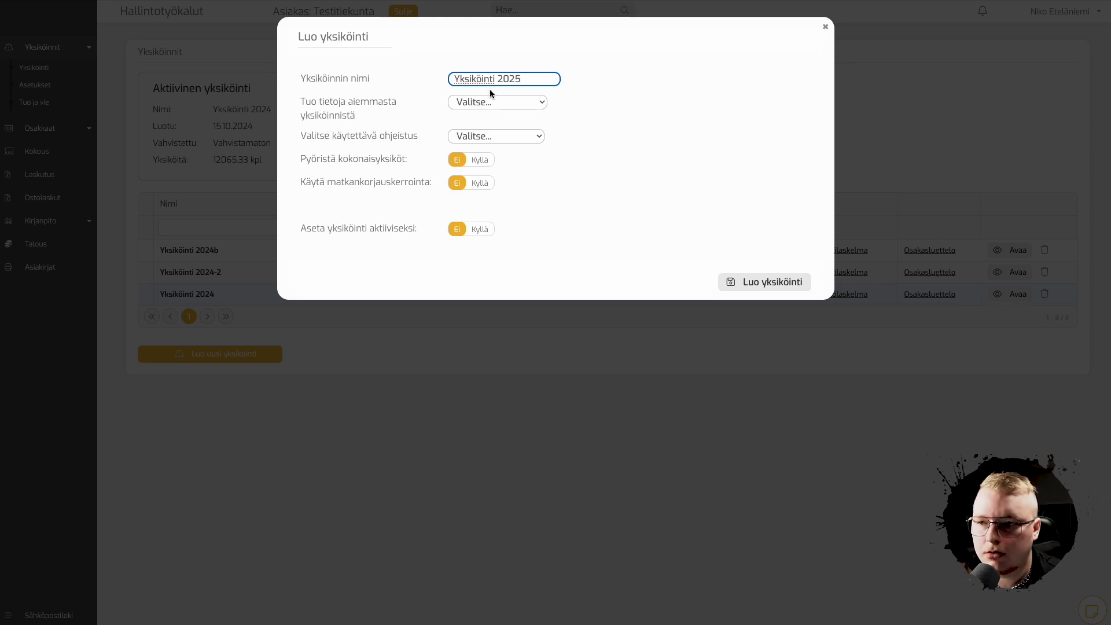
pyautogui.click(496, 102)
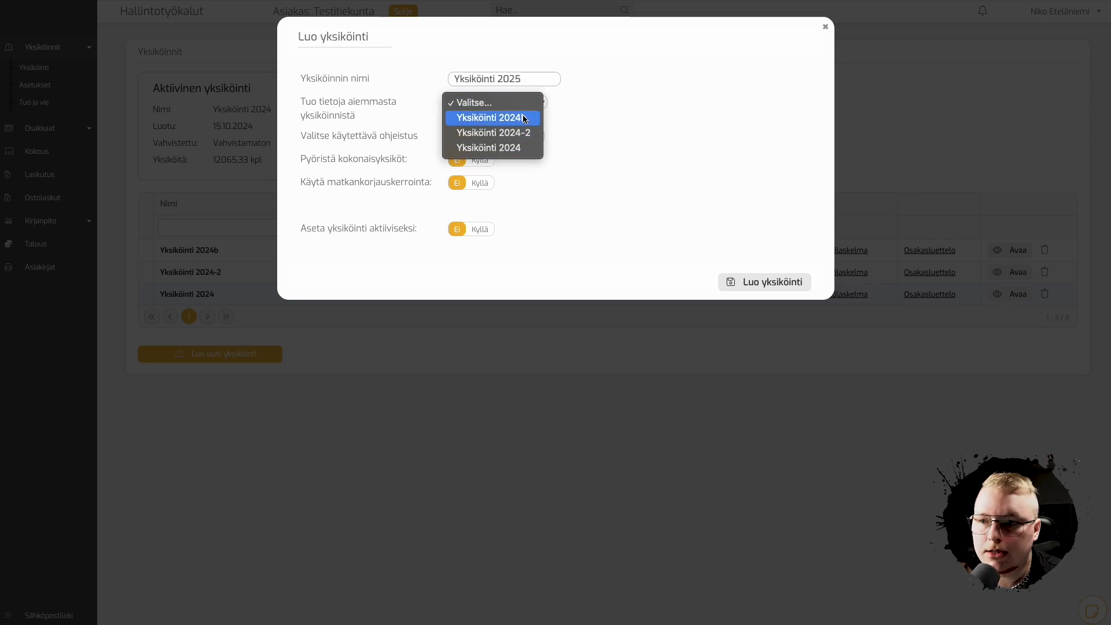
pyautogui.click(709, 121)
pyautogui.click(497, 136)
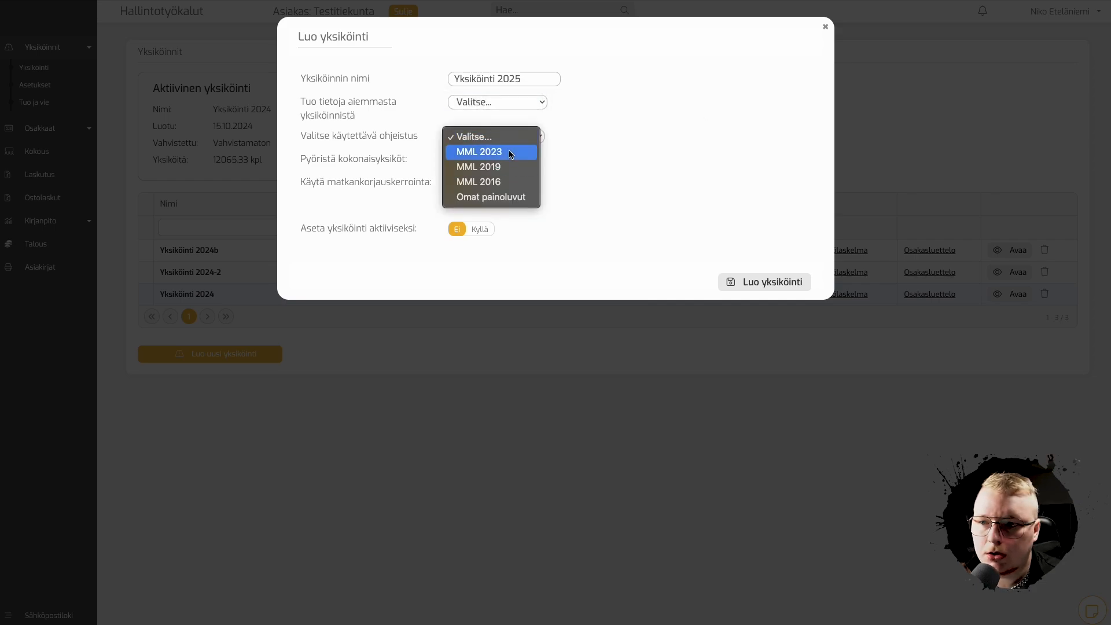
pyautogui.click(510, 153)
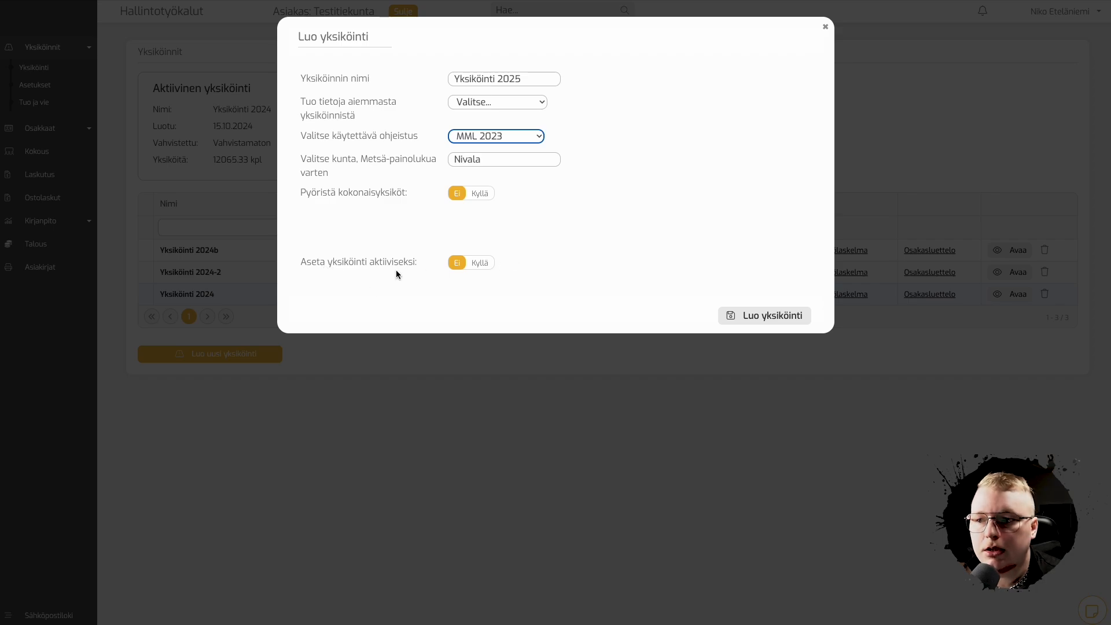
pyautogui.click(779, 322)
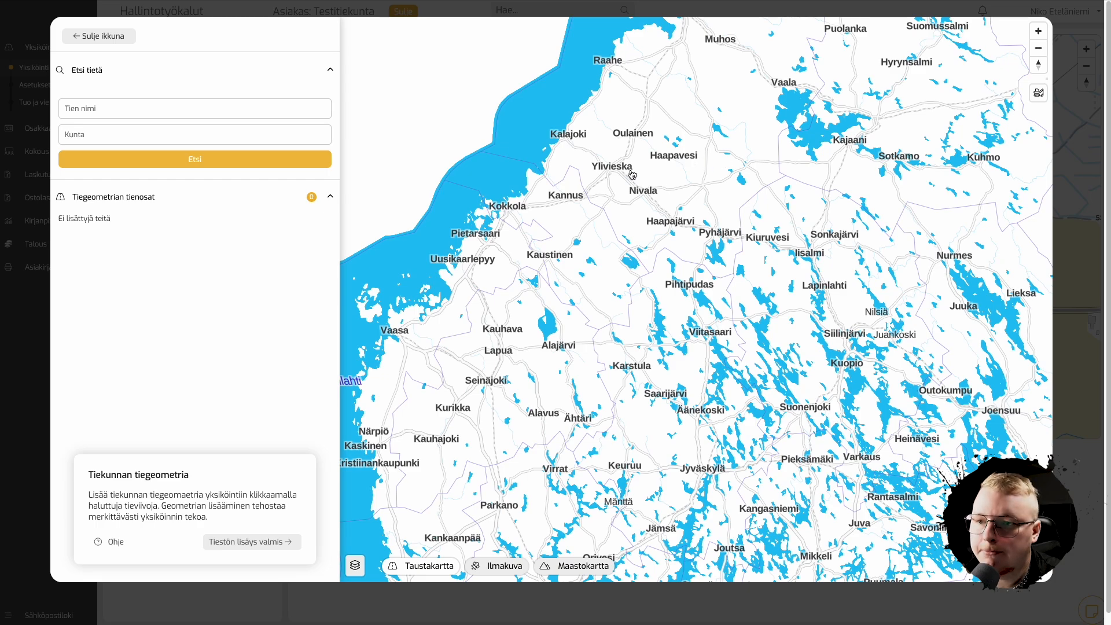
# Add Ranttilantie, Mikkolantie and the unnamed side road north of Ranttilantie to the road geometry from the map near Ranttipuhto
pyautogui.scroll(5, 631, 175)
pyautogui.scroll(5, 596, 217)
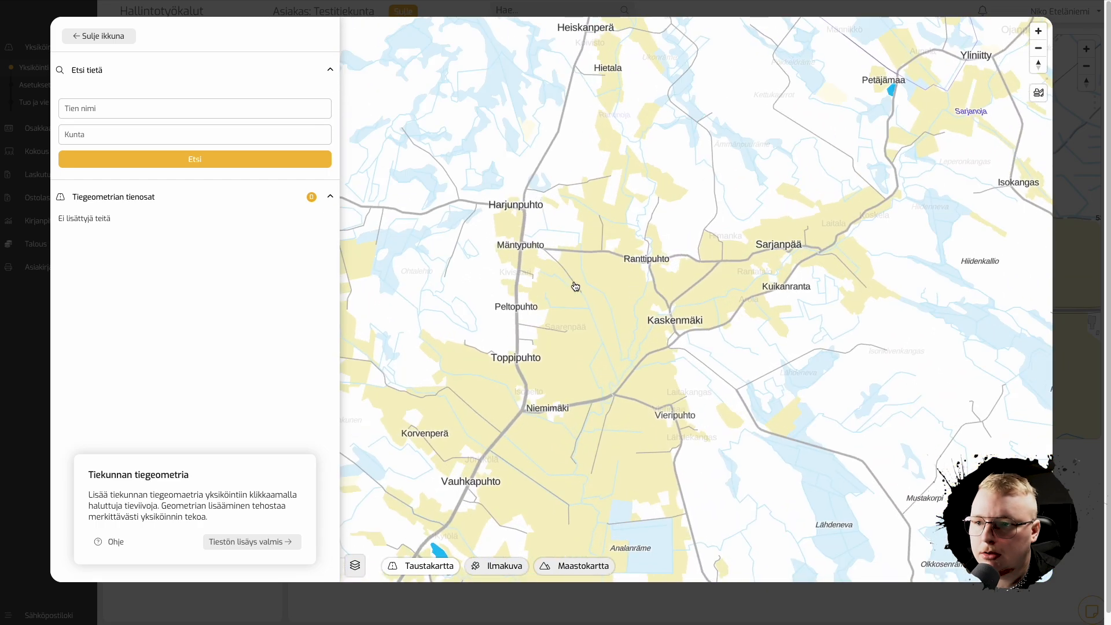
pyautogui.scroll(1, 578, 250)
pyautogui.scroll(-1, 579, 249)
pyautogui.click(599, 213)
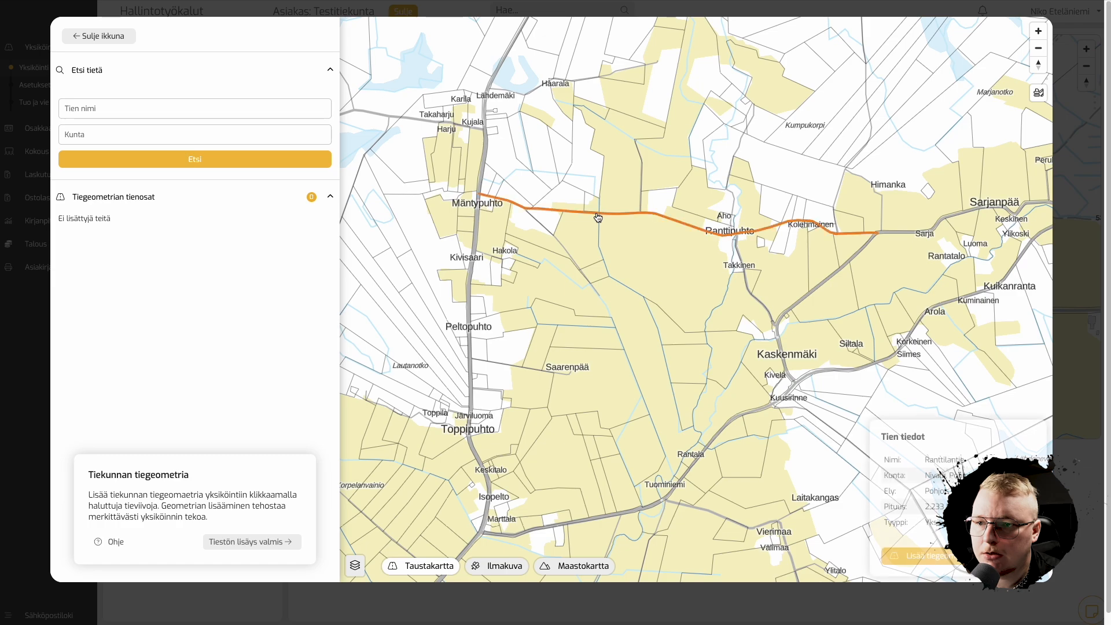
pyautogui.click(748, 295)
pyautogui.click(947, 554)
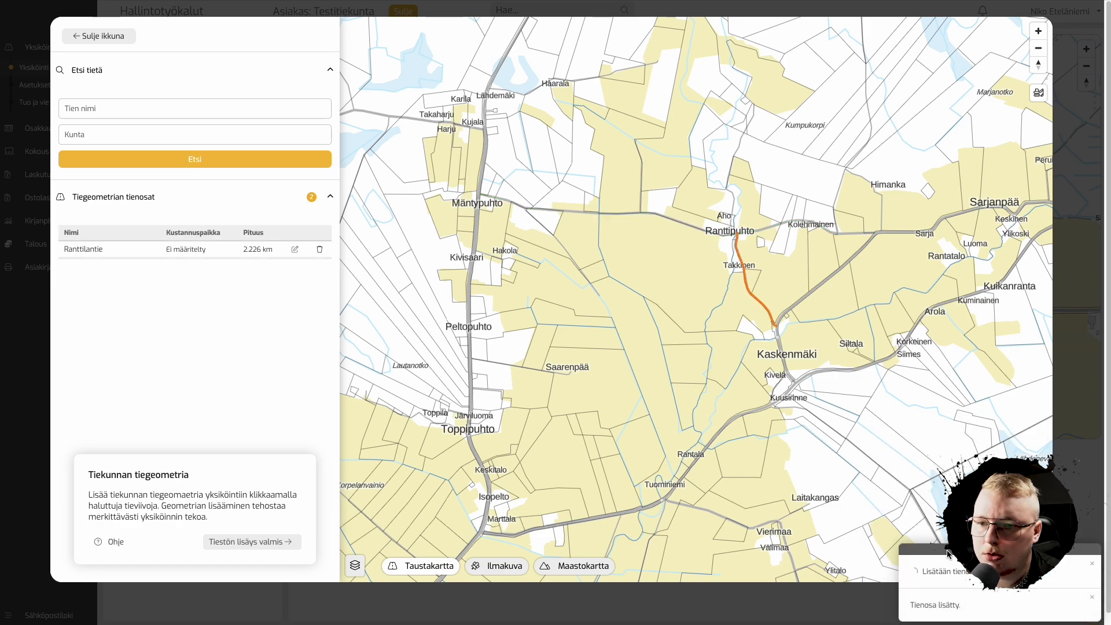
pyautogui.click(639, 196)
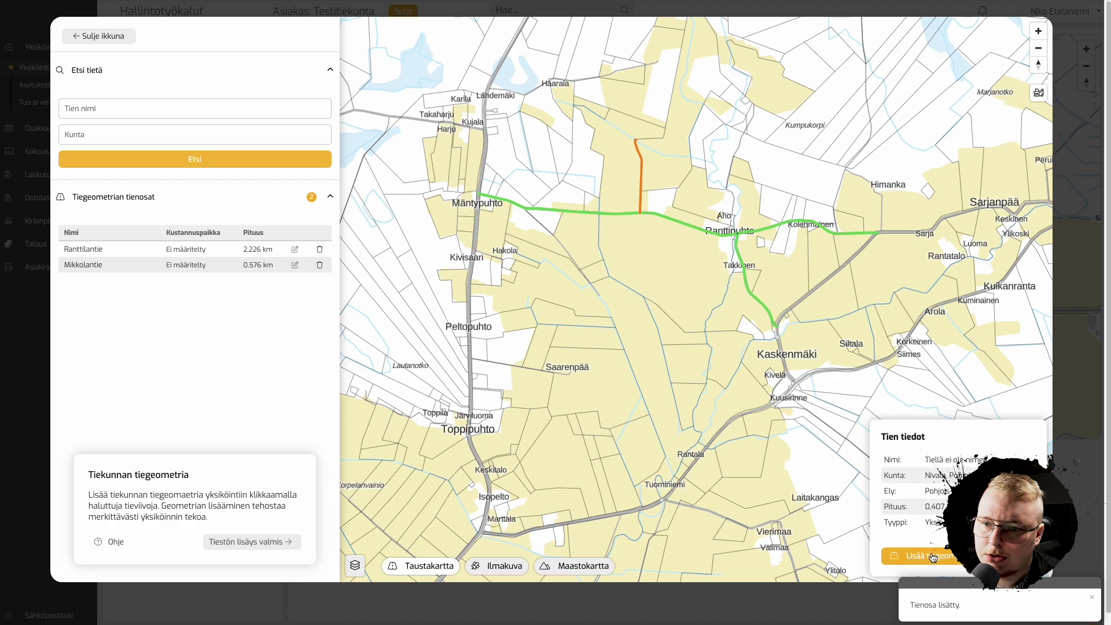
pyautogui.click(933, 555)
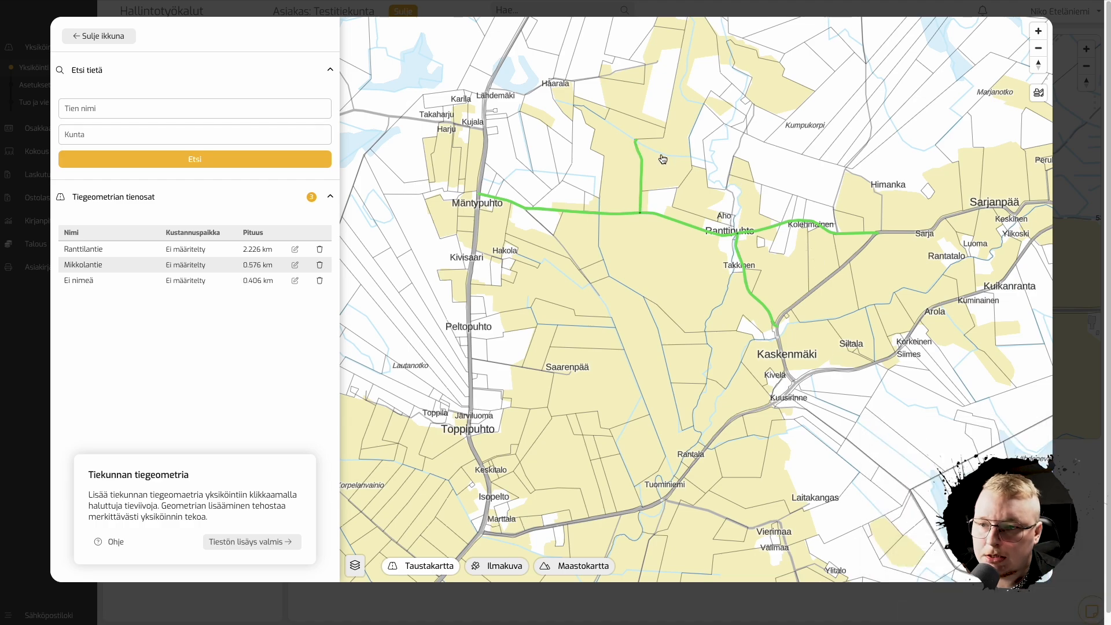
# Create a cost centre named Ranttilantie with automatic length calculation while editing the Mikkolantie road section
pyautogui.click(295, 265)
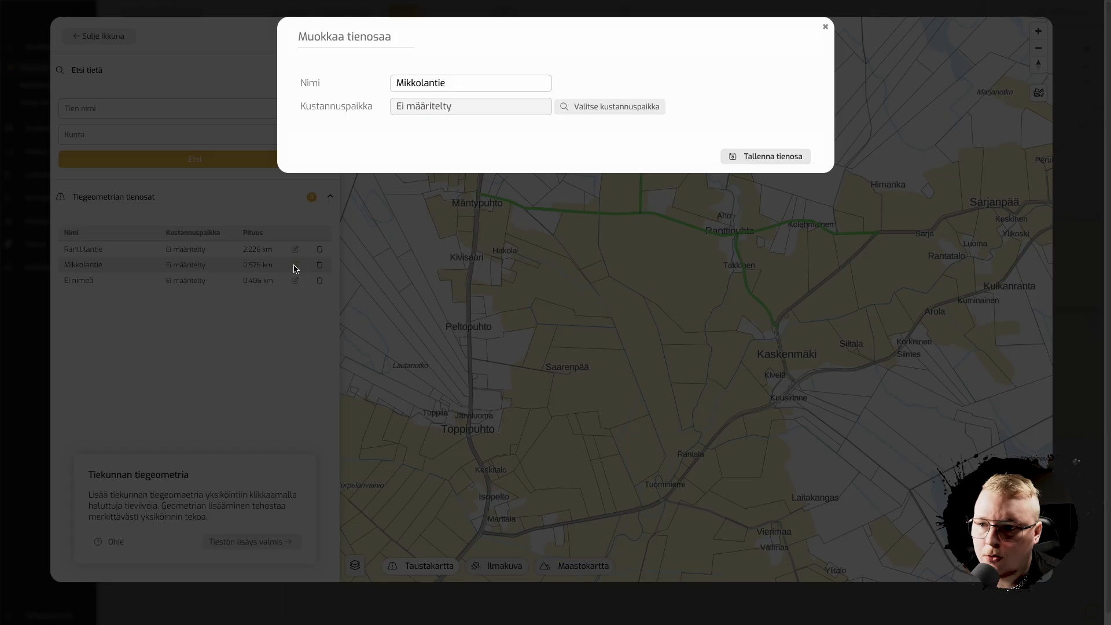
pyautogui.click(601, 107)
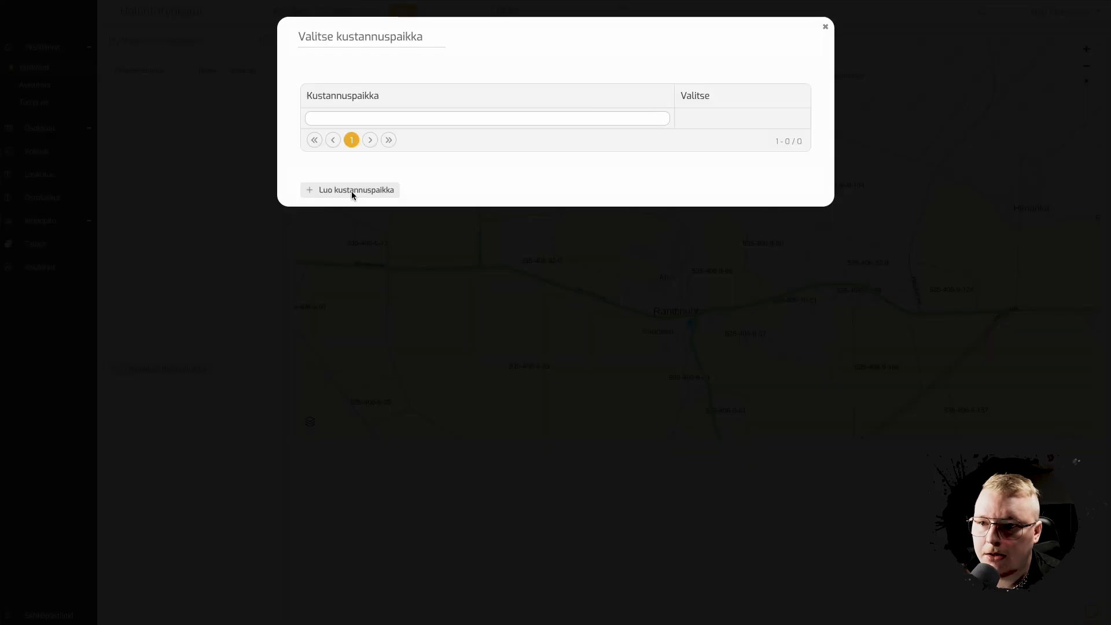
pyautogui.click(385, 196)
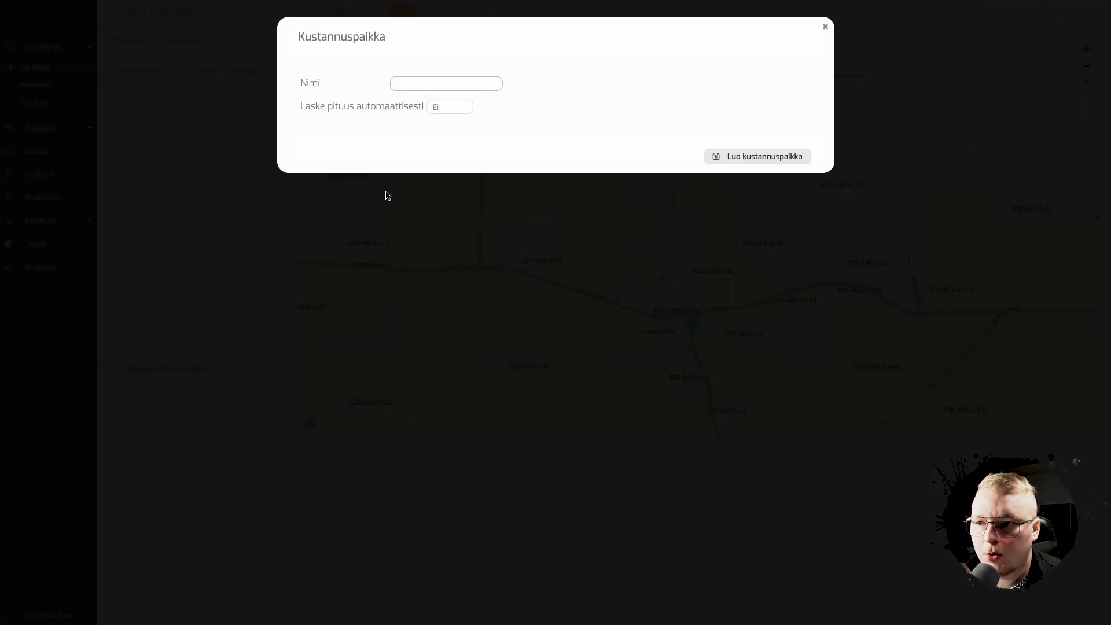
pyautogui.click(454, 89)
pyautogui.write('Ranttilantie')
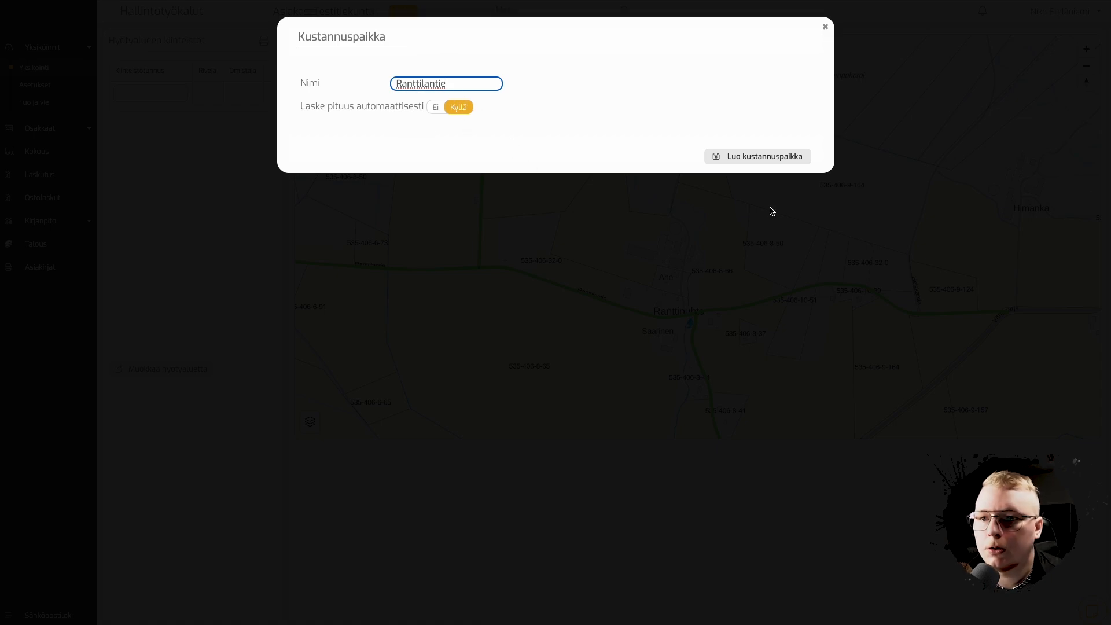
pyautogui.click(752, 155)
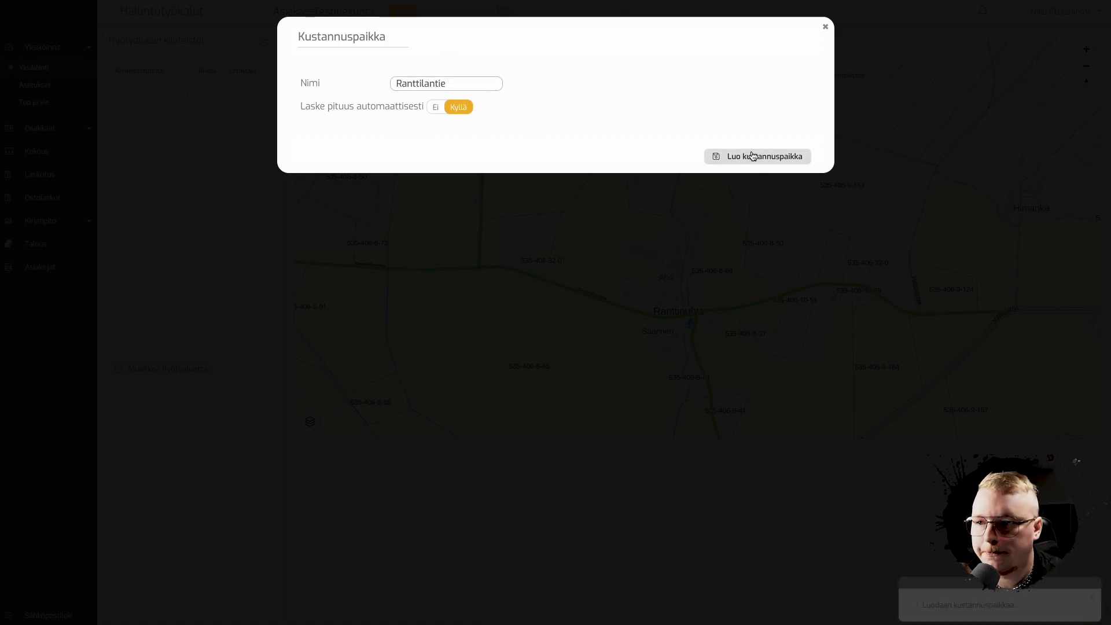
# Create a cost centre named Mikkolantie with automatic length calculation and save it as the Mikkolantie road section's cost centre
pyautogui.click(347, 214)
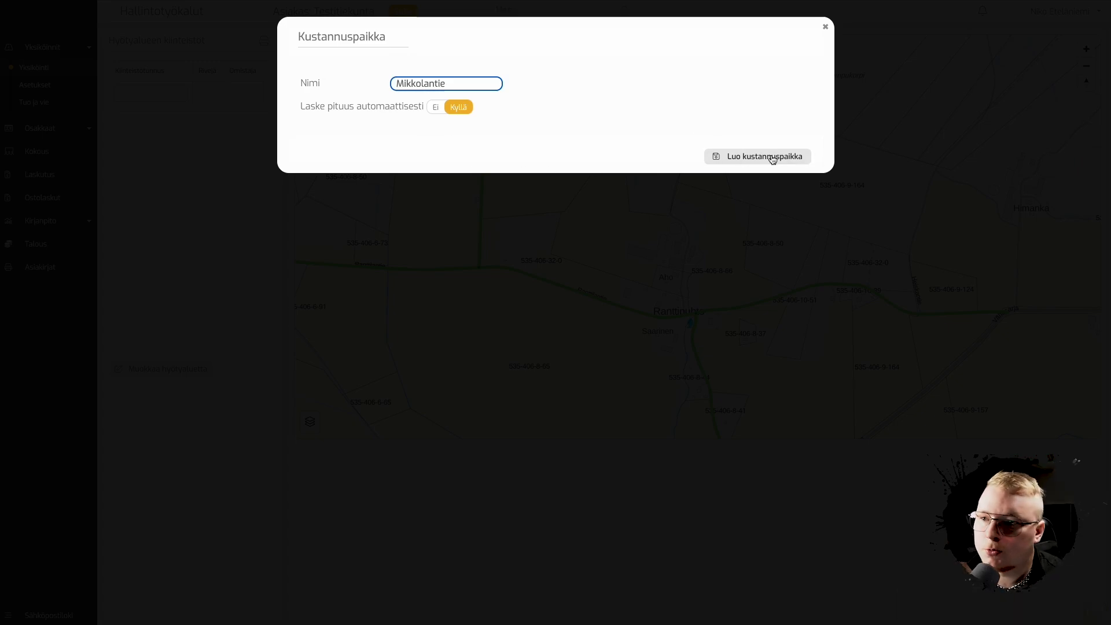
pyautogui.click(758, 156)
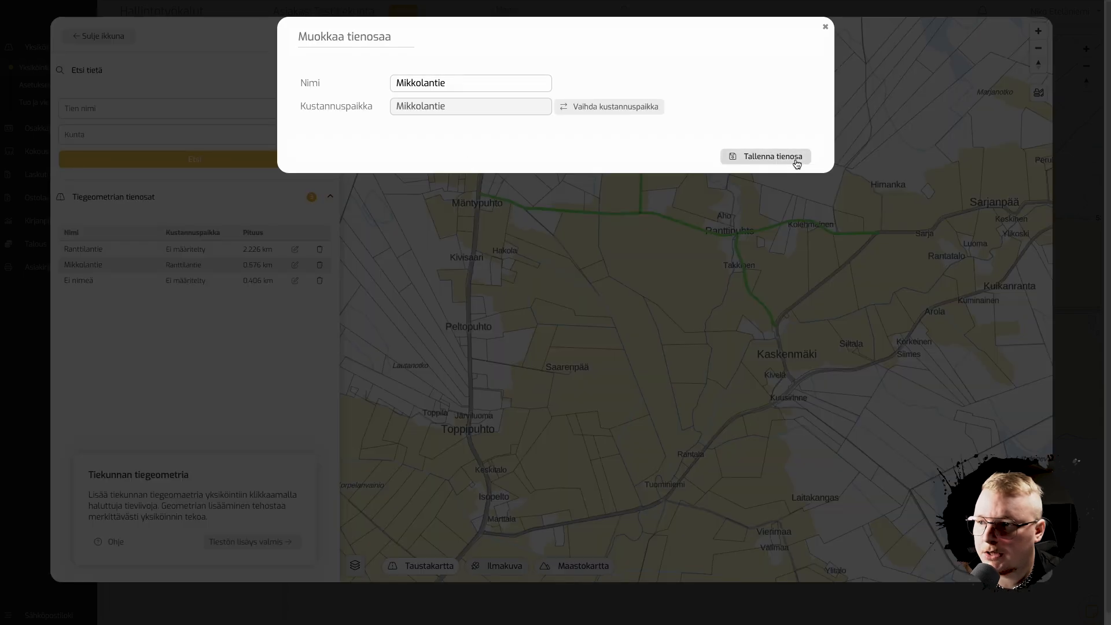
pyautogui.click(796, 161)
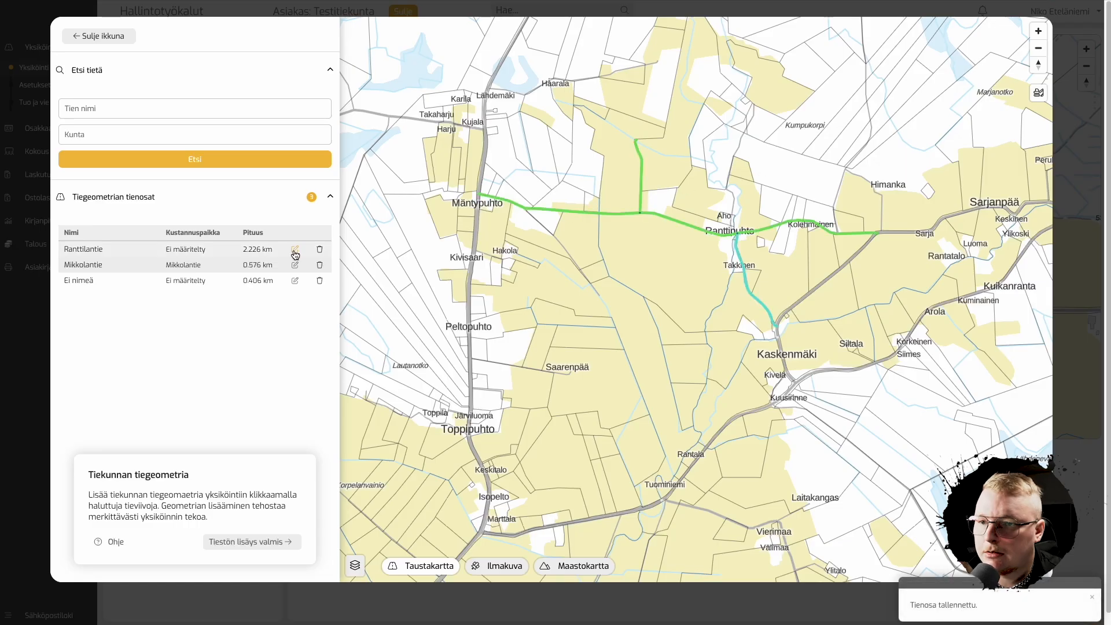
# Assign the Ranttilantie cost centre to the Ranttilantie road section and save the section
pyautogui.click(295, 250)
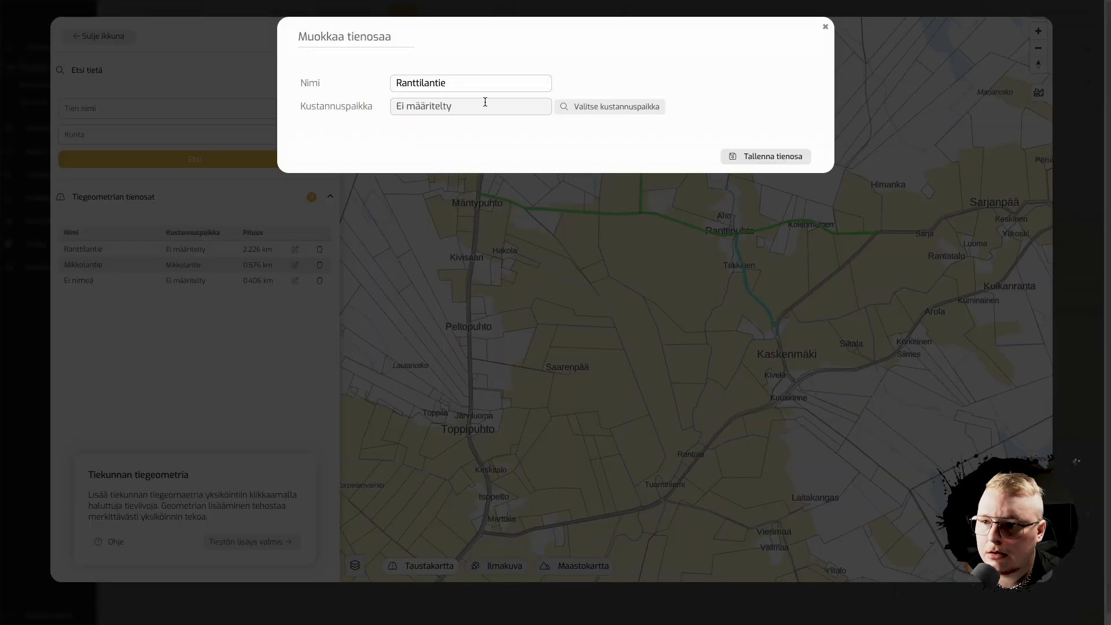
pyautogui.click(630, 110)
pyautogui.click(381, 150)
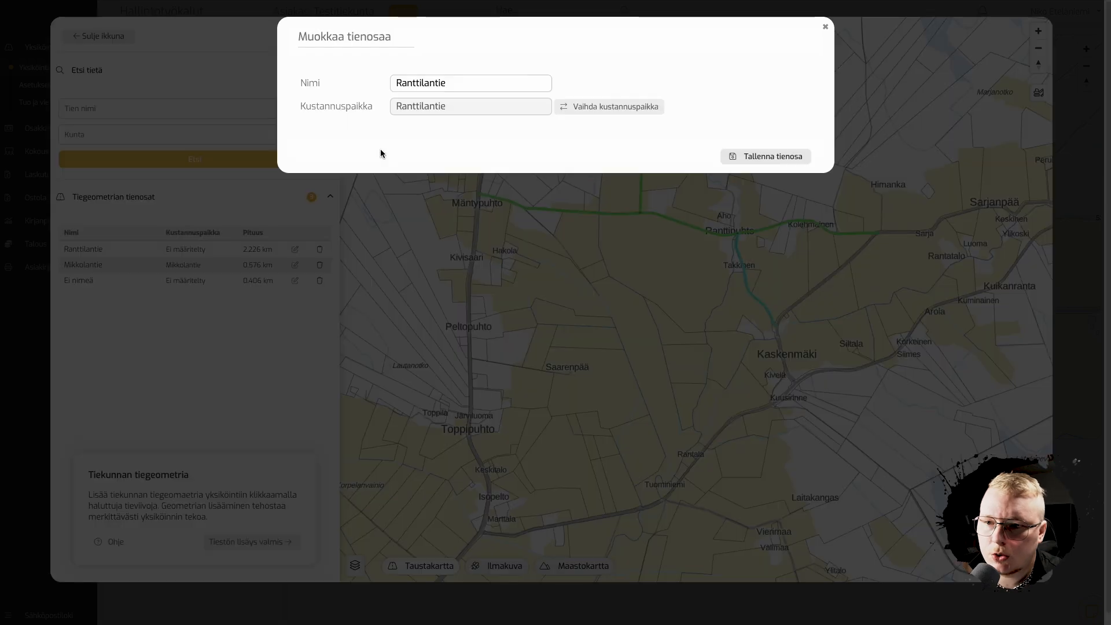
pyautogui.click(797, 157)
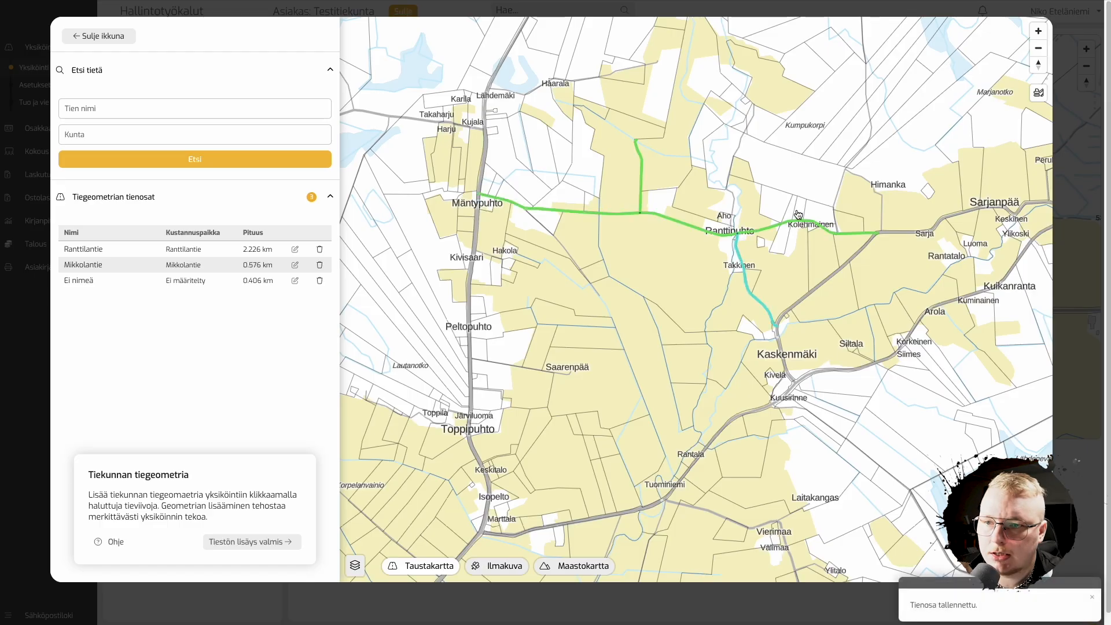
# Create a cost centre named Peltotiet with automatic length calculation and save it as the unnamed road section's cost centre
pyautogui.scroll(2, 784, 247)
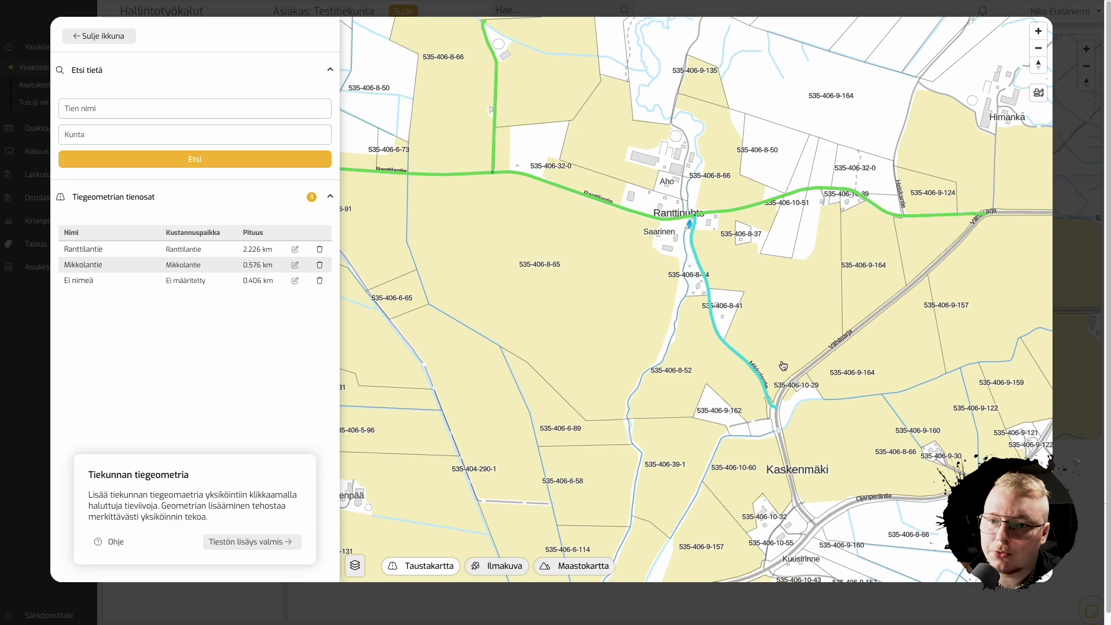
pyautogui.click(156, 281)
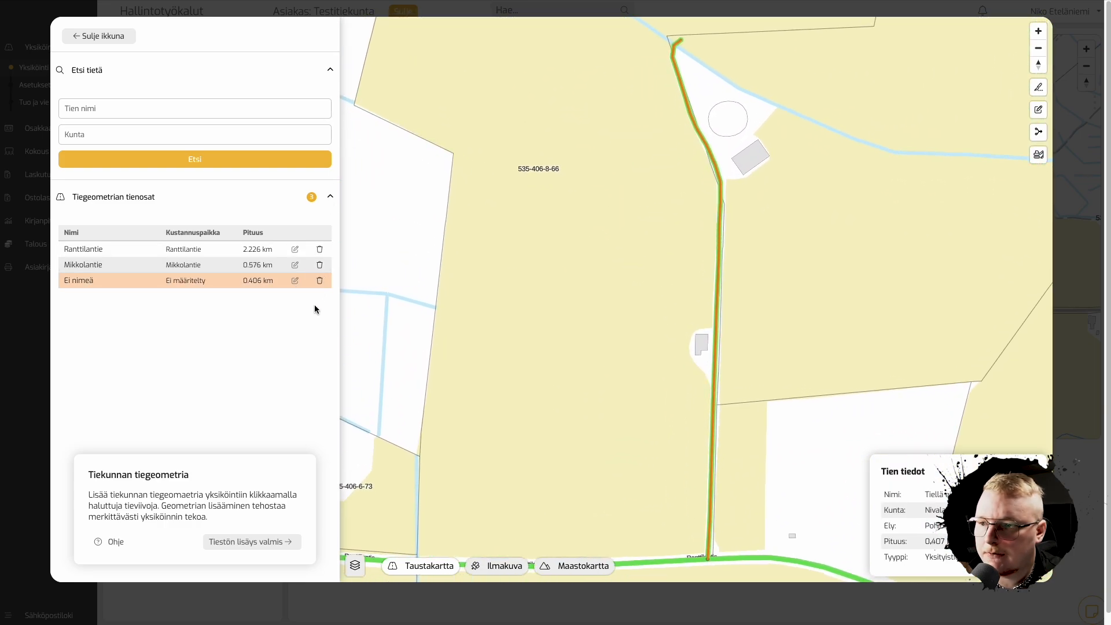
pyautogui.click(295, 281)
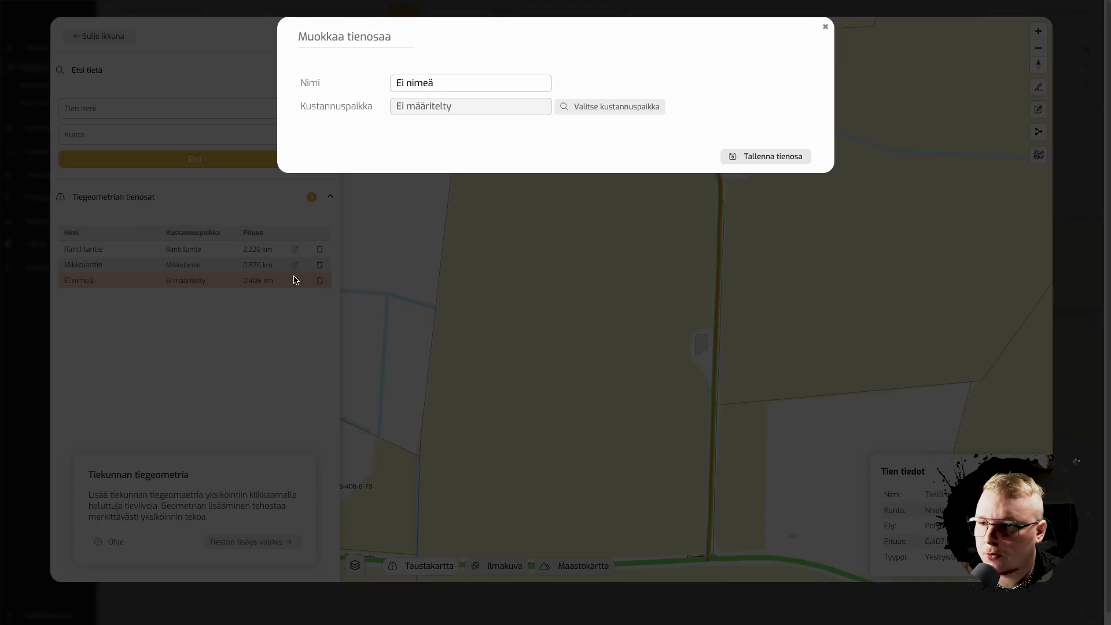
pyautogui.click(600, 108)
pyautogui.click(352, 238)
pyautogui.click(421, 85)
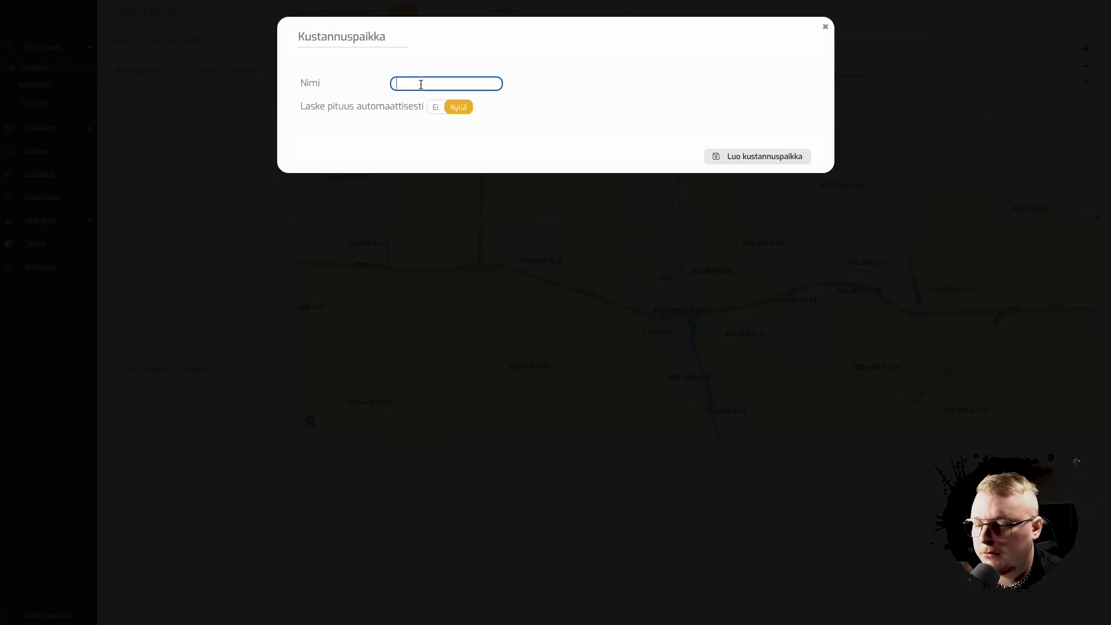
pyautogui.write('Peltotiet')
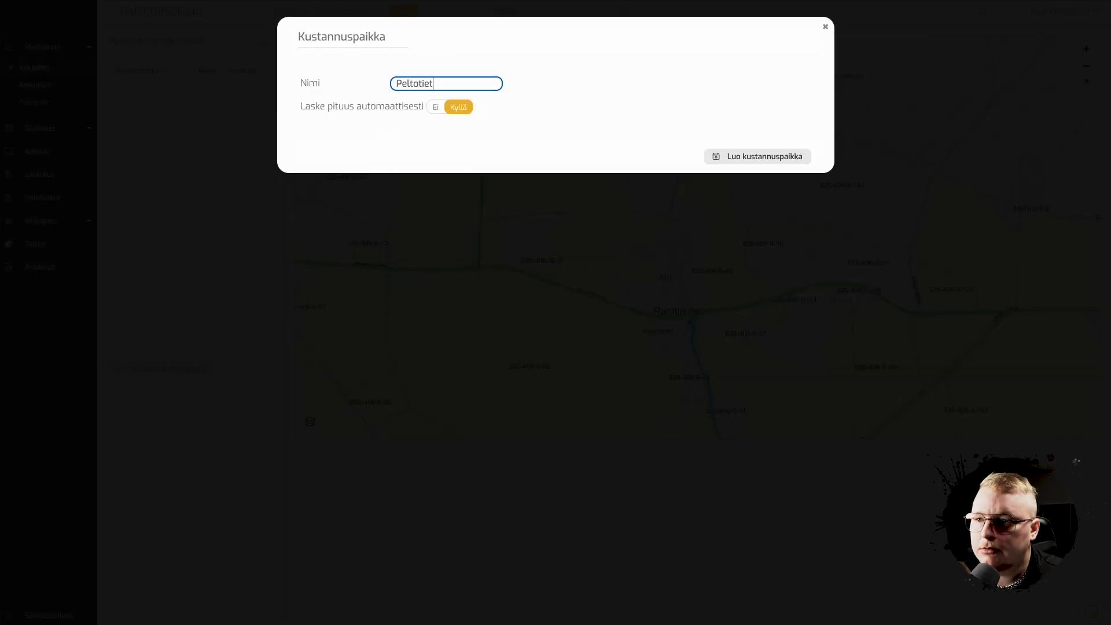
pyautogui.click(802, 156)
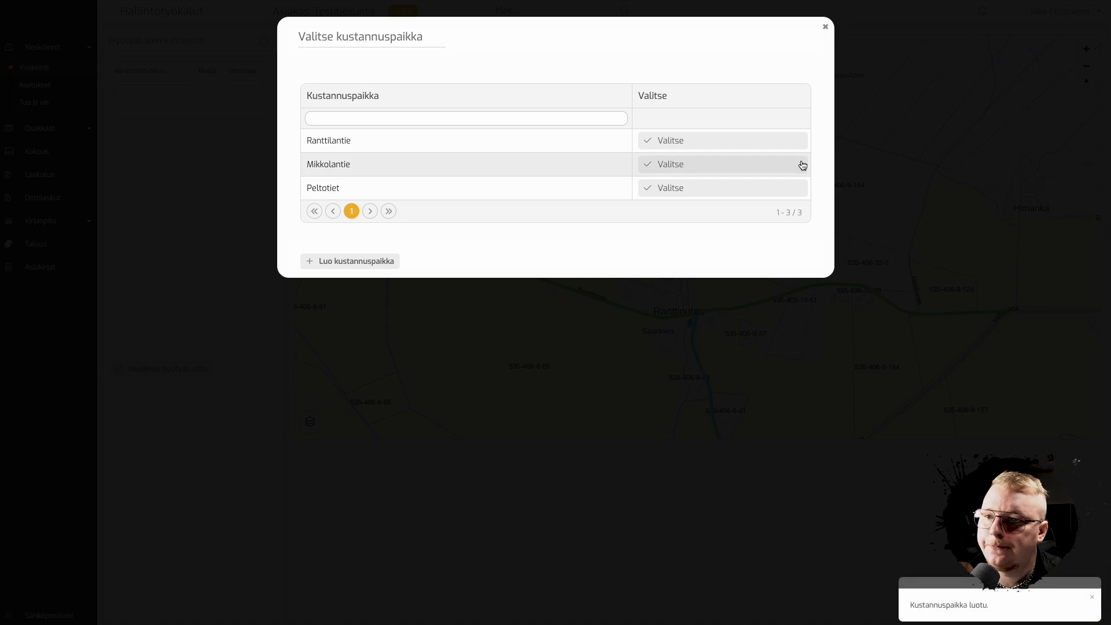
pyautogui.click(431, 187)
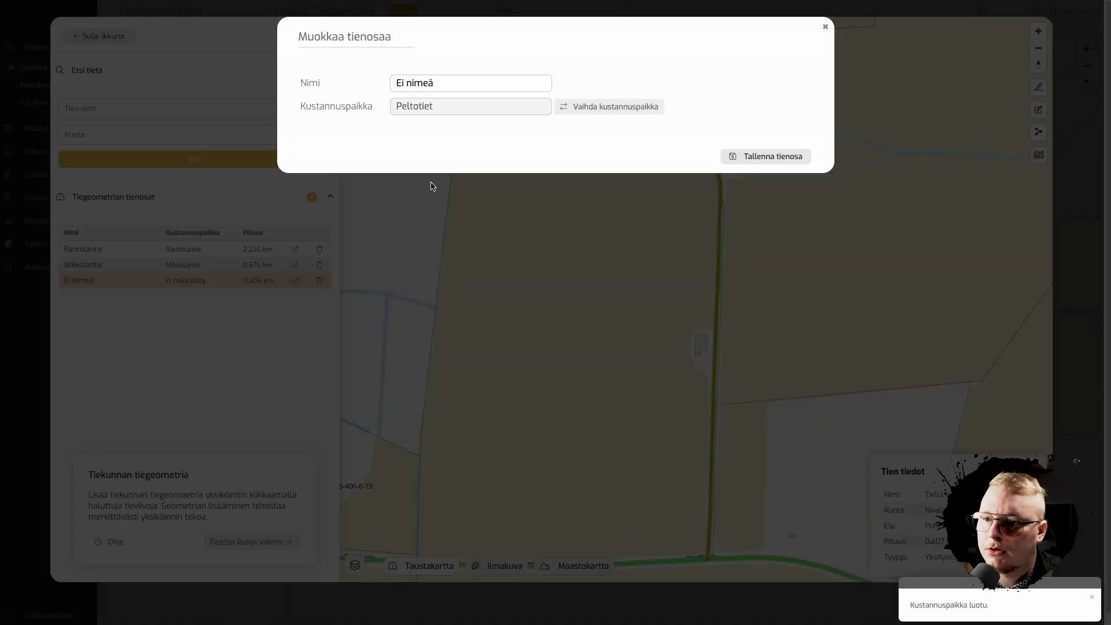
pyautogui.click(782, 157)
pyautogui.scroll(-3, 824, 322)
pyautogui.moveTo(855, 372); pyautogui.dragTo(570, 238)
pyautogui.scroll(-4, 527, 194)
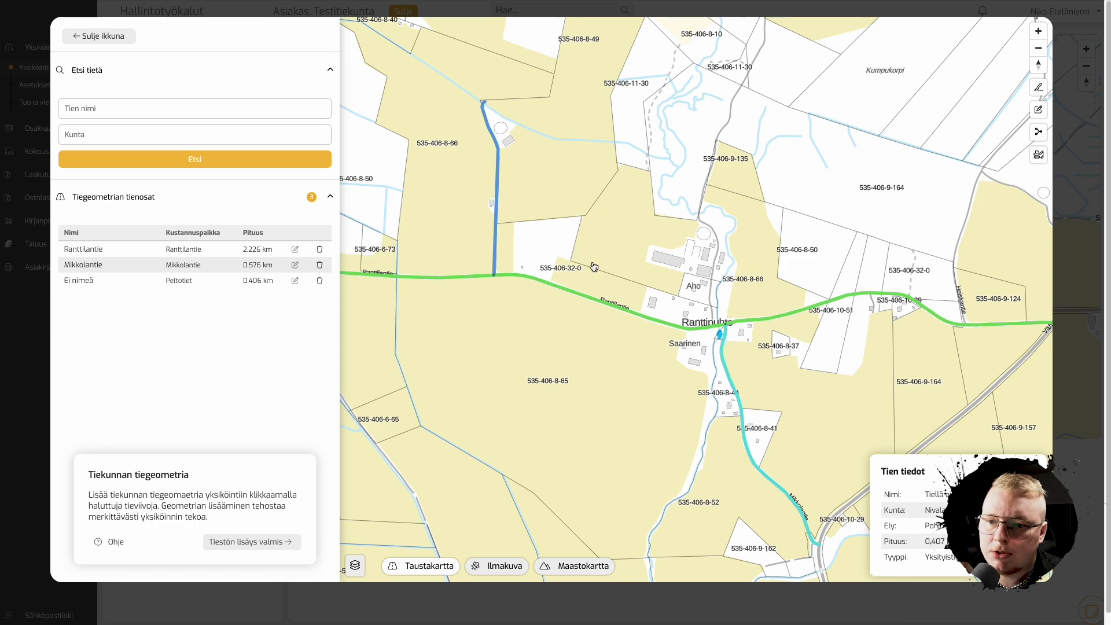
pyautogui.scroll(-2, 640, 294)
pyautogui.moveTo(630, 312); pyautogui.dragTo(685, 339)
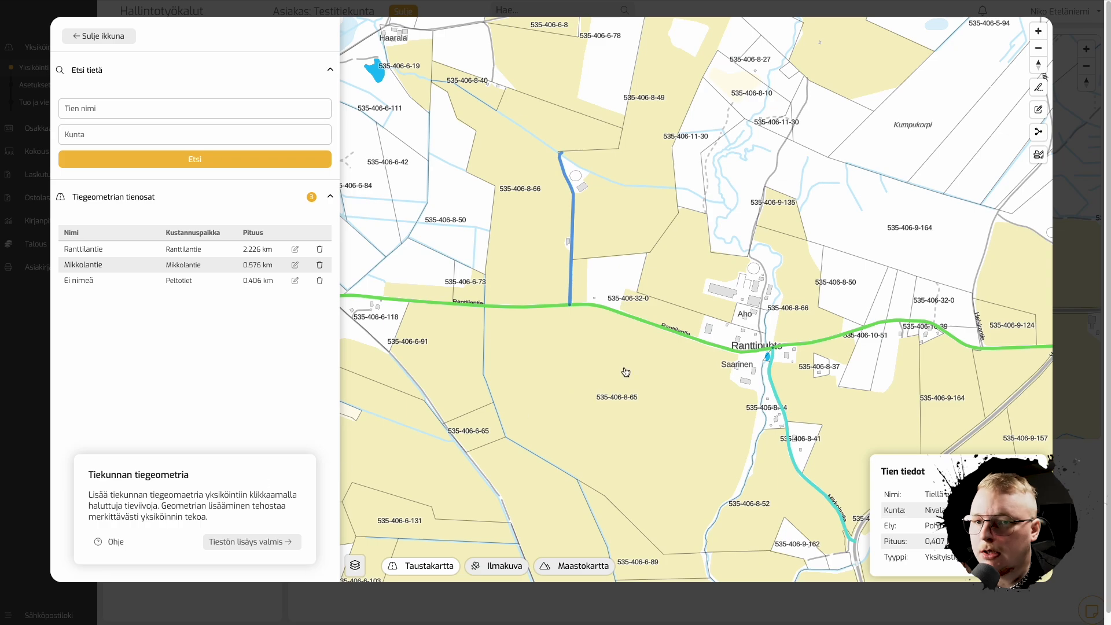
pyautogui.click(1039, 157)
pyautogui.click(650, 289)
pyautogui.click(686, 238)
pyautogui.click(742, 214)
pyautogui.click(800, 213)
pyautogui.click(919, 242)
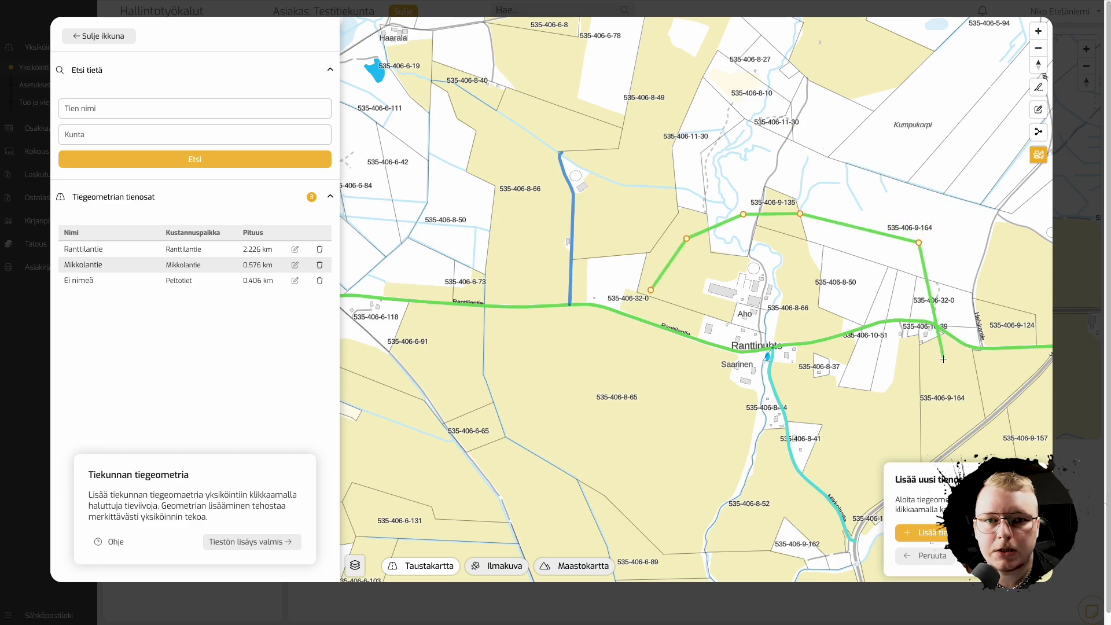
pyautogui.click(924, 555)
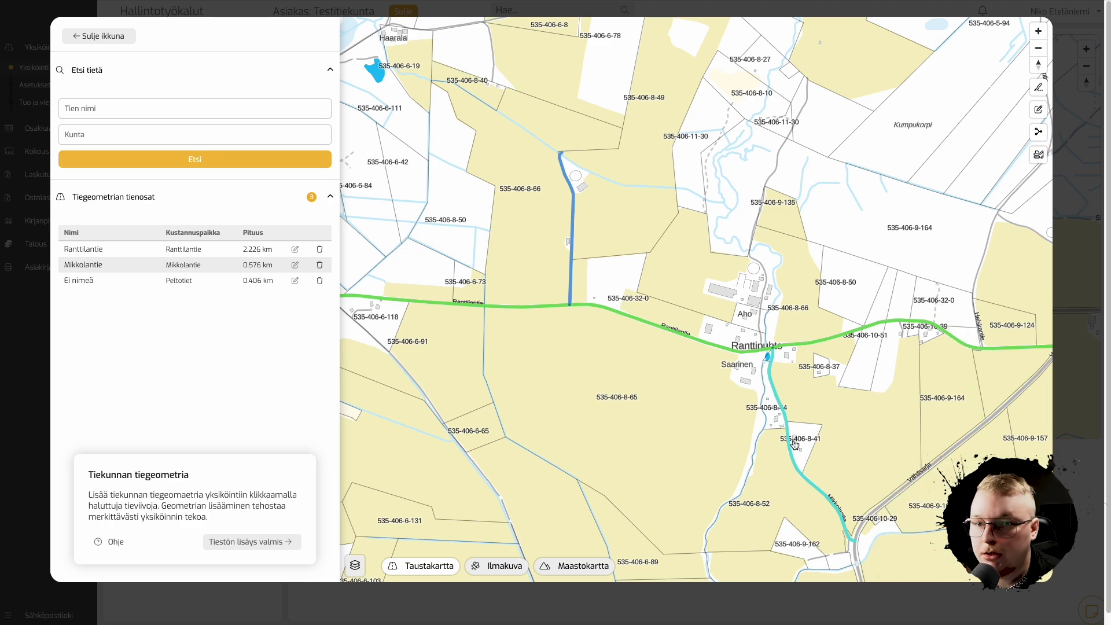
# Read through the usage instructions for managing the road geometry and close them
pyautogui.click(121, 547)
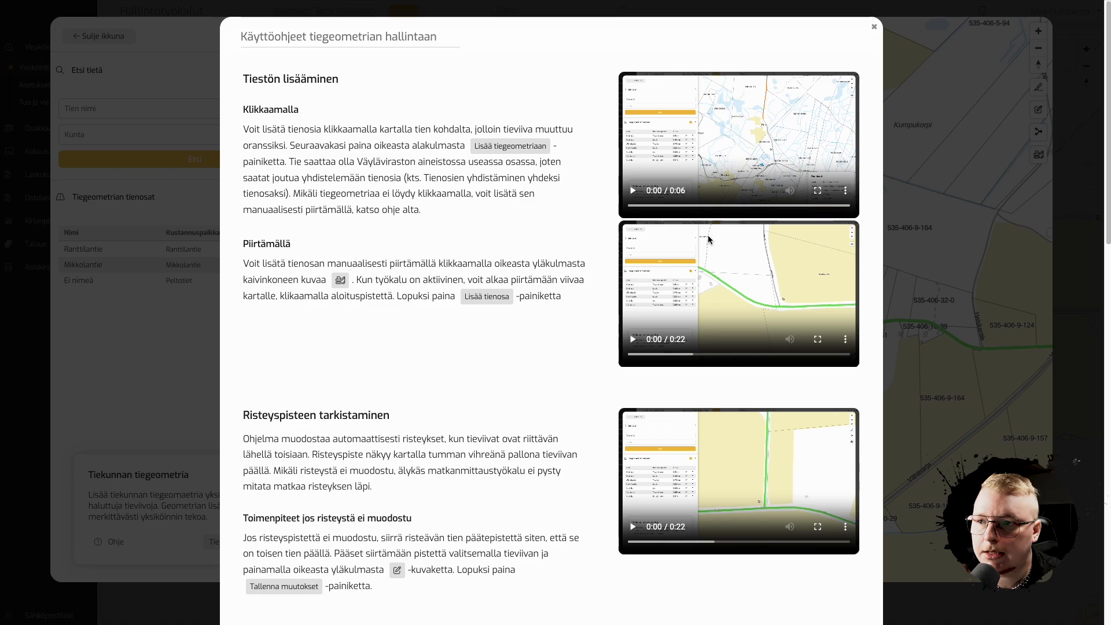
pyautogui.scroll(-1, 711, 238)
pyautogui.scroll(-6, 710, 242)
pyautogui.scroll(7, 706, 237)
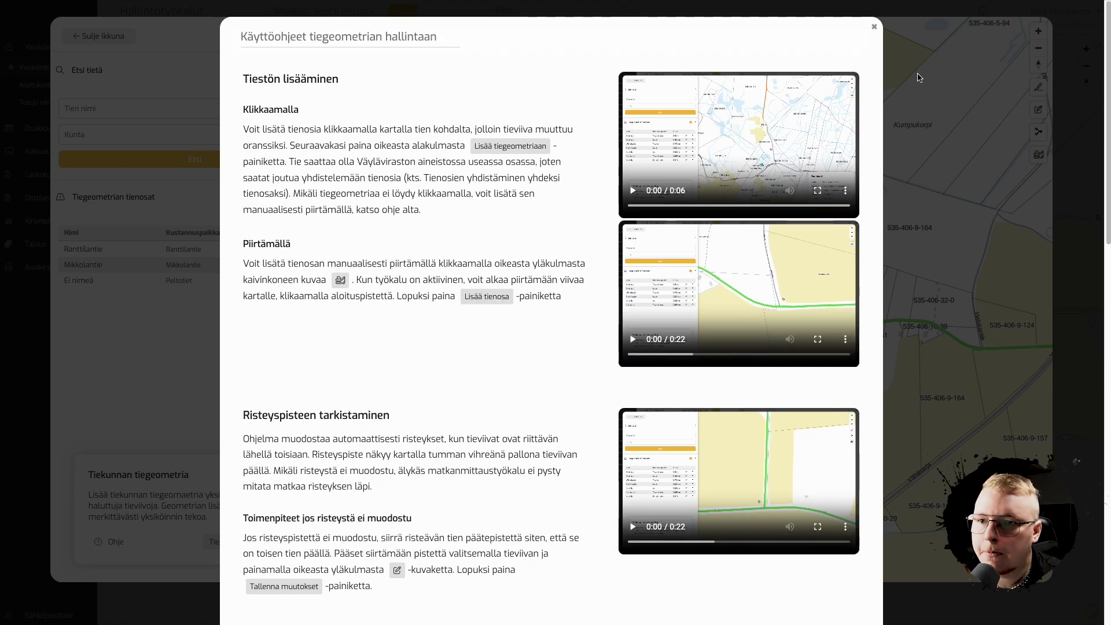
pyautogui.click(919, 77)
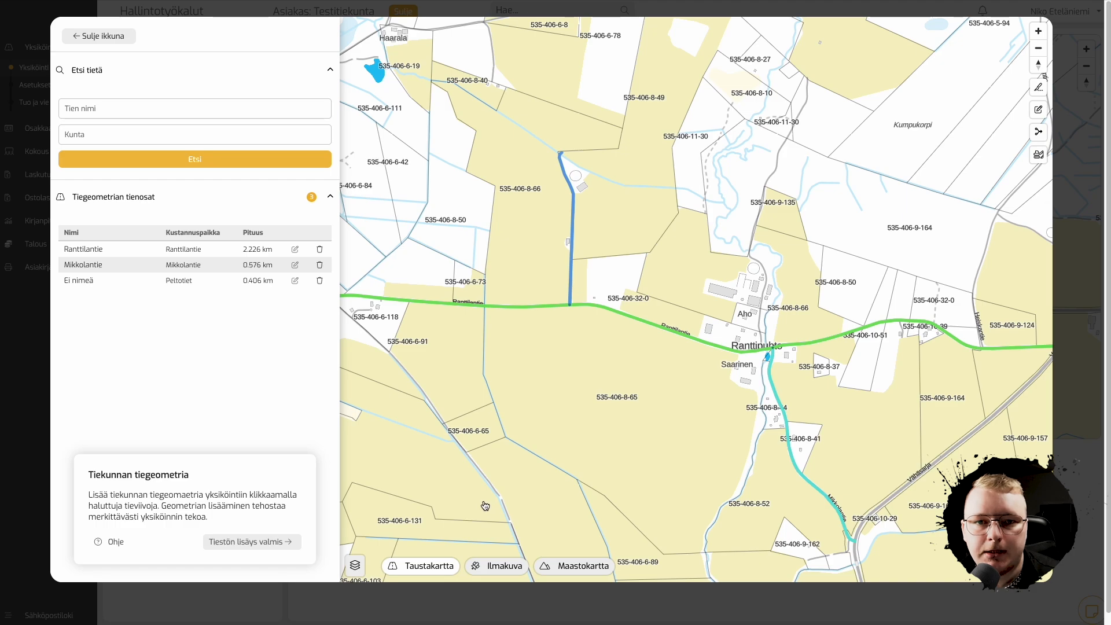
pyautogui.click(268, 542)
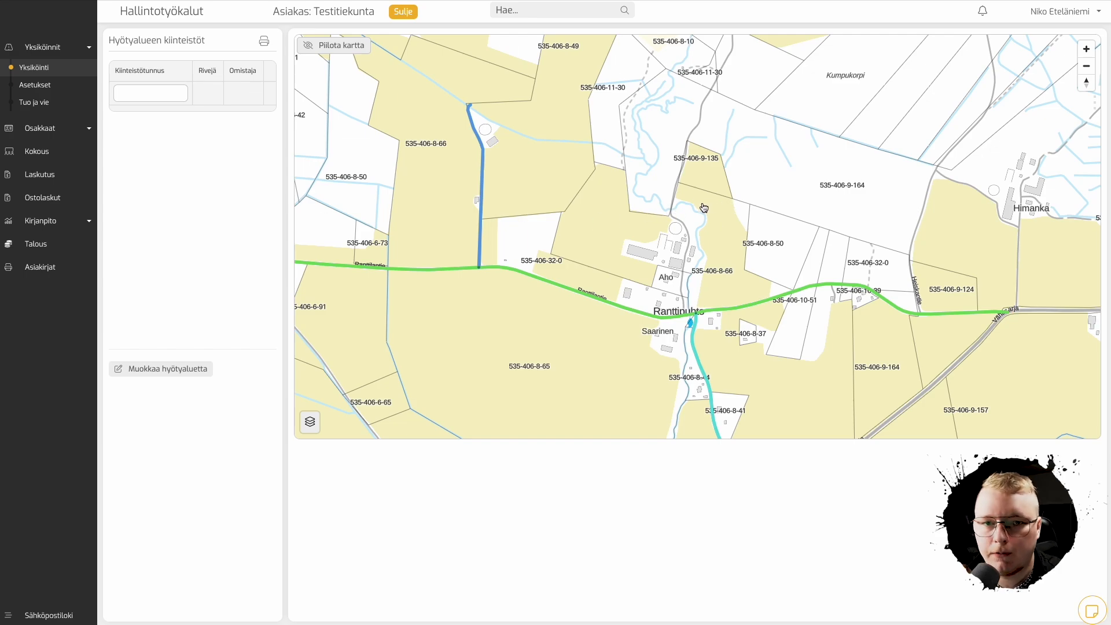
pyautogui.click(140, 374)
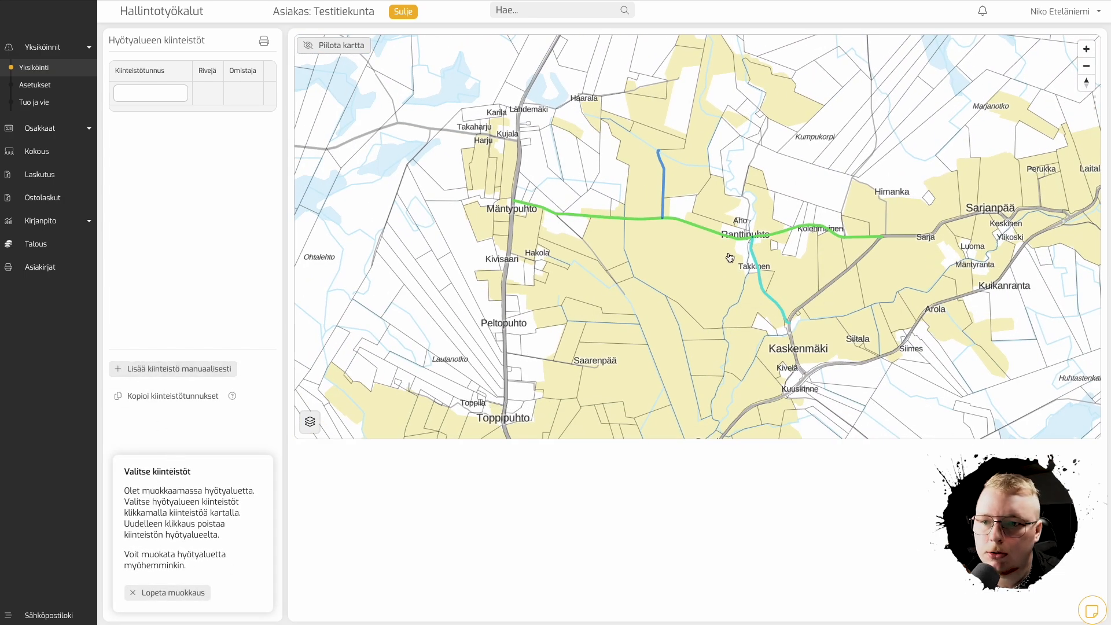
pyautogui.scroll(3, 776, 241)
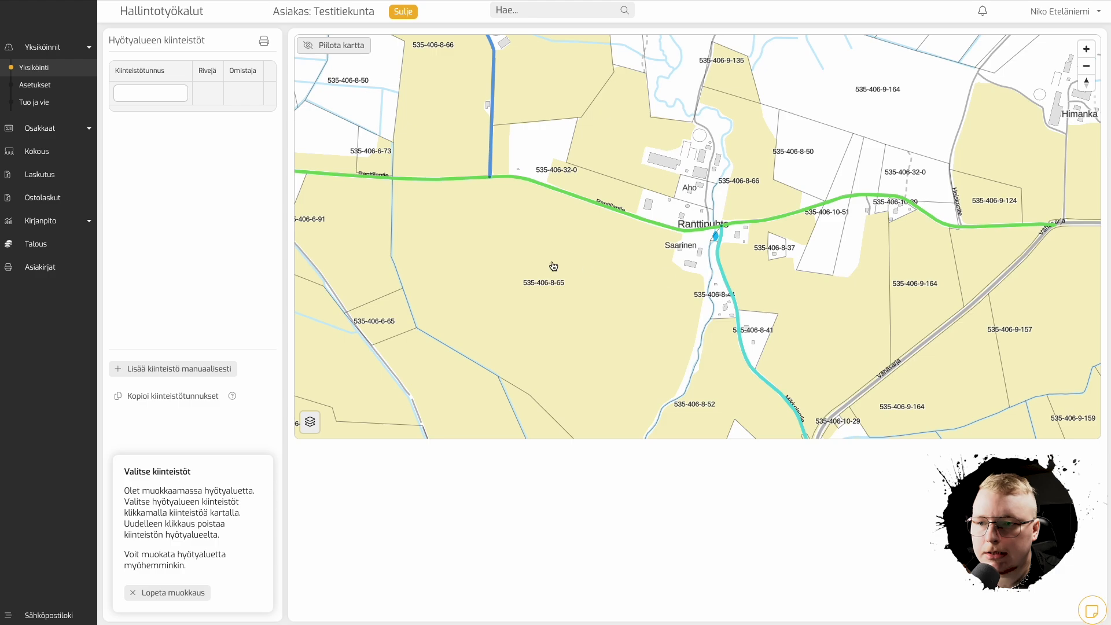
pyautogui.click(509, 282)
pyautogui.click(591, 195)
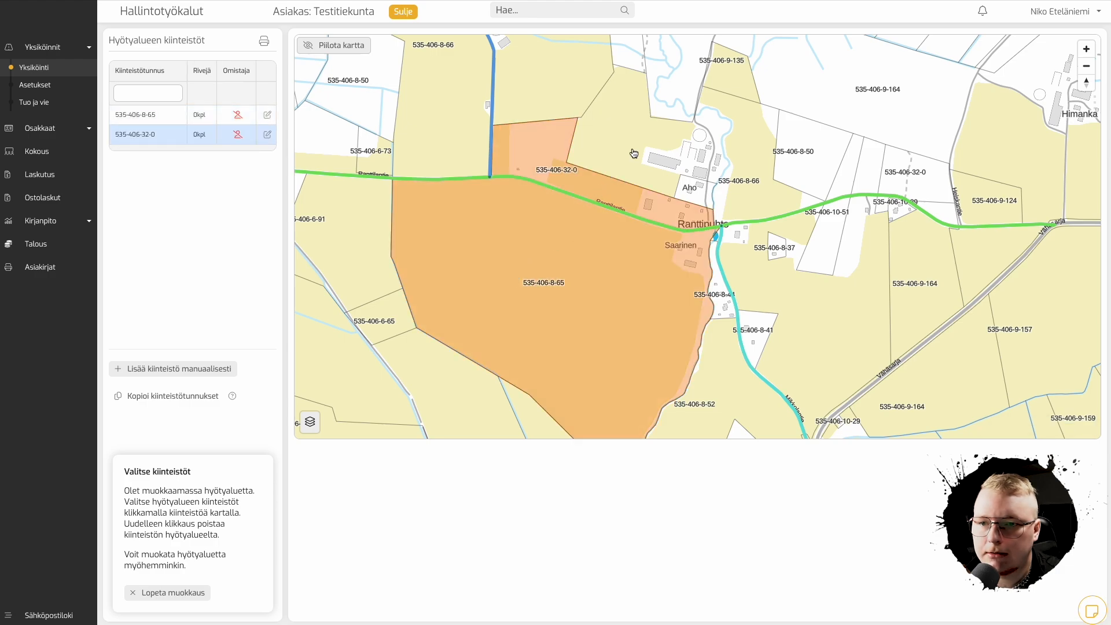
pyautogui.click(632, 154)
pyautogui.click(691, 187)
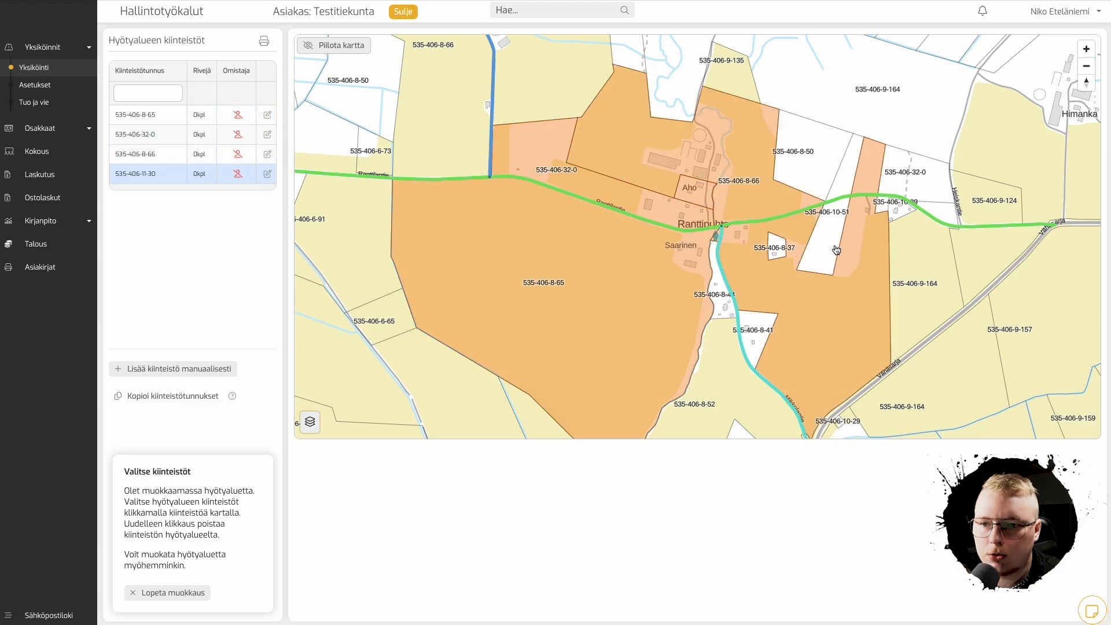
pyautogui.click(835, 249)
pyautogui.click(825, 188)
pyautogui.click(777, 250)
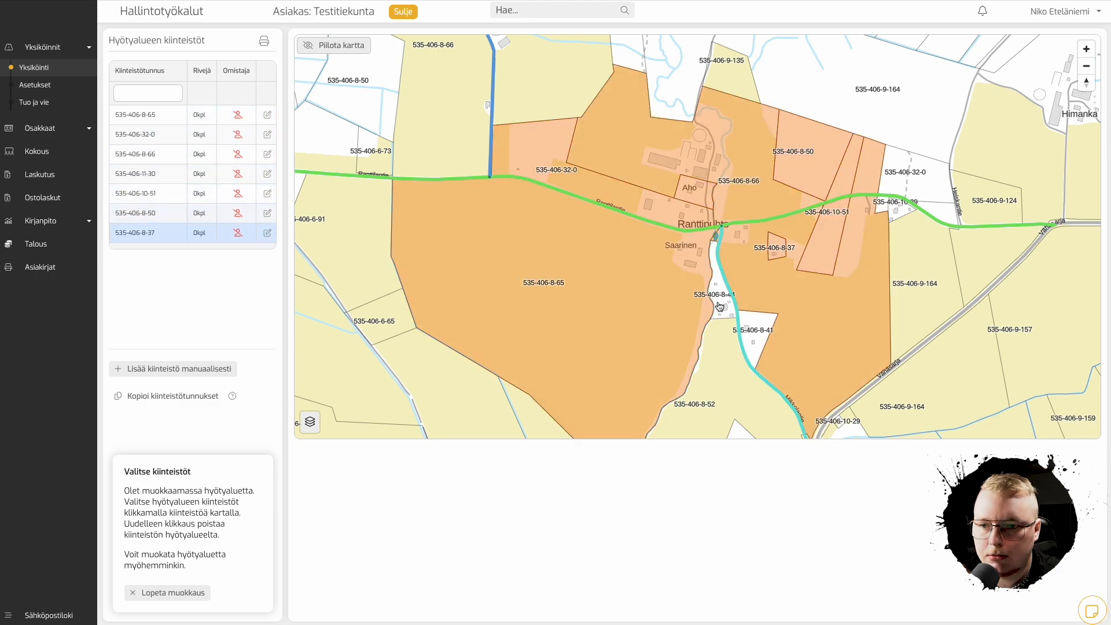
pyautogui.click(723, 307)
pyautogui.click(766, 326)
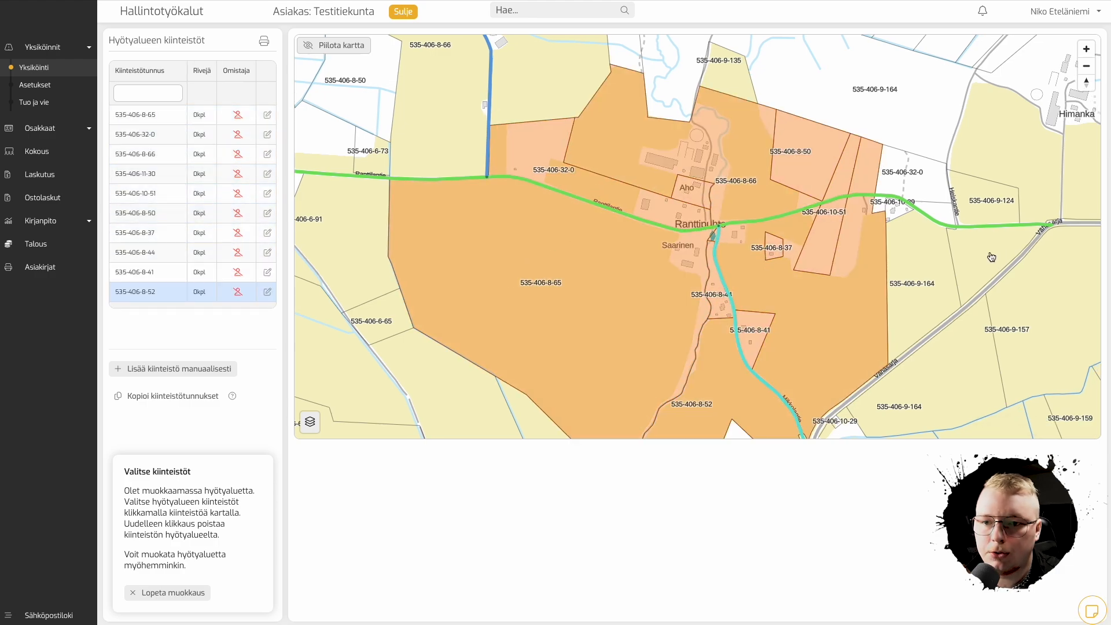
pyautogui.click(992, 255)
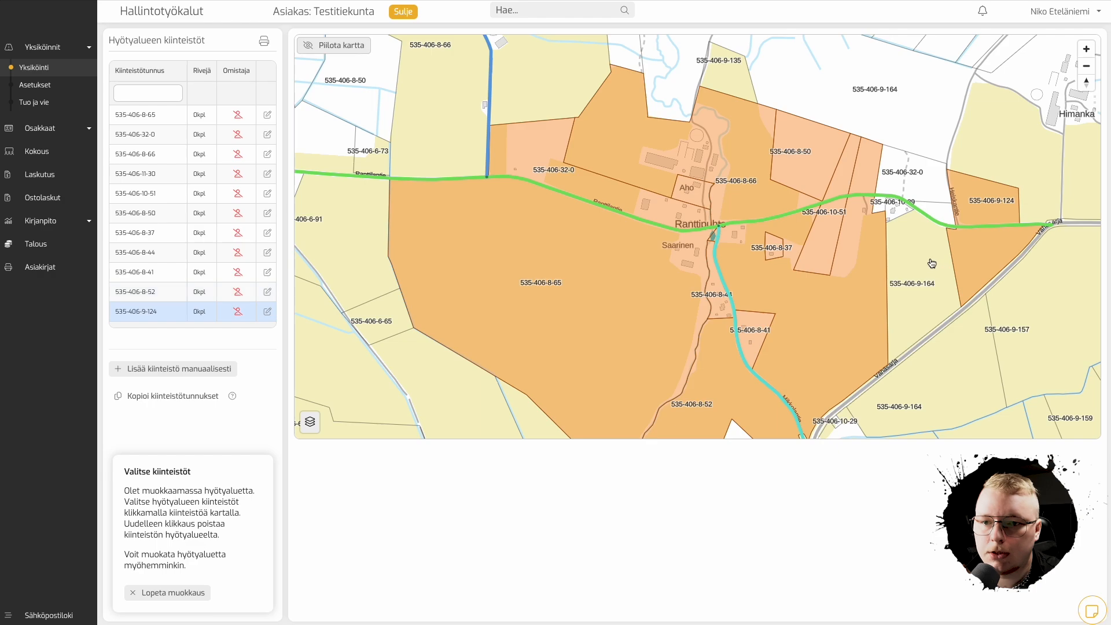
pyautogui.click(932, 263)
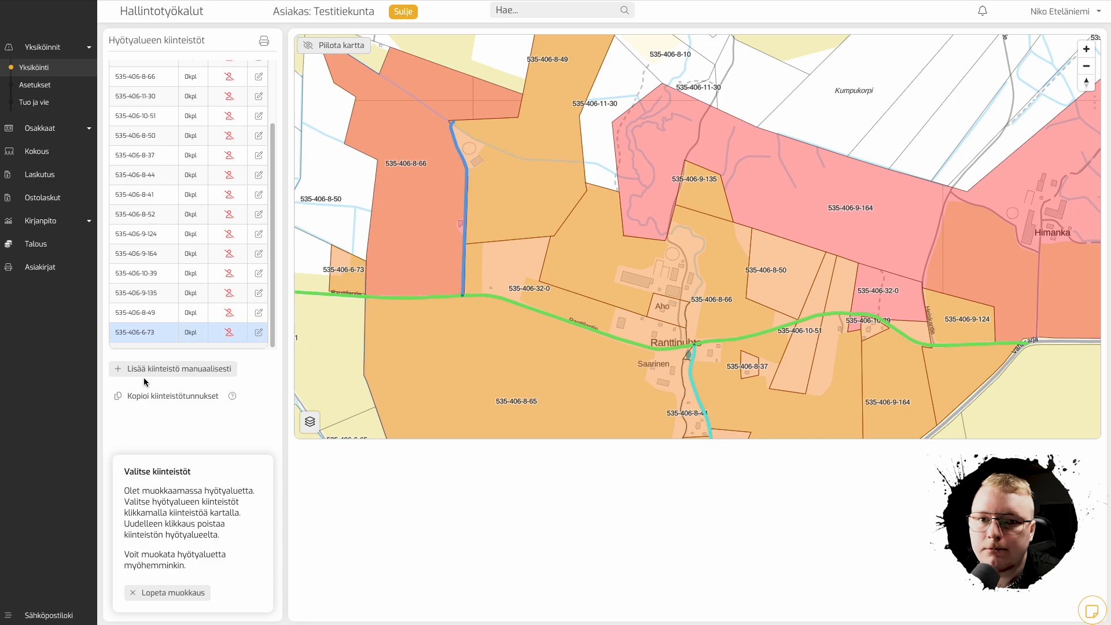
# Read the instructions for copying the property identifiers and close them
pyautogui.click(232, 398)
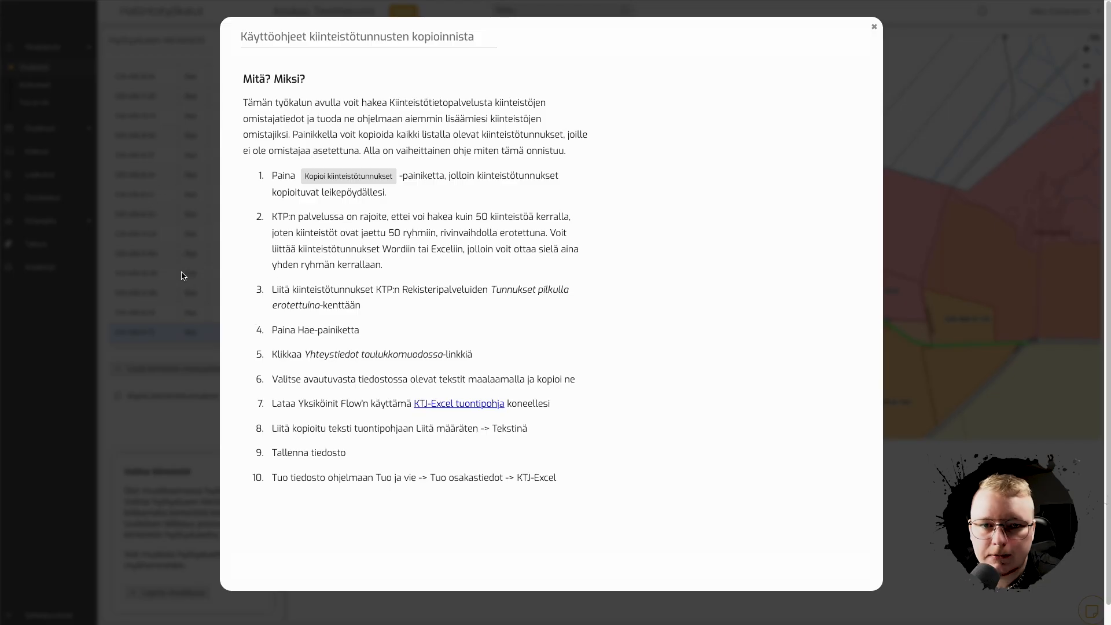
pyautogui.click(202, 352)
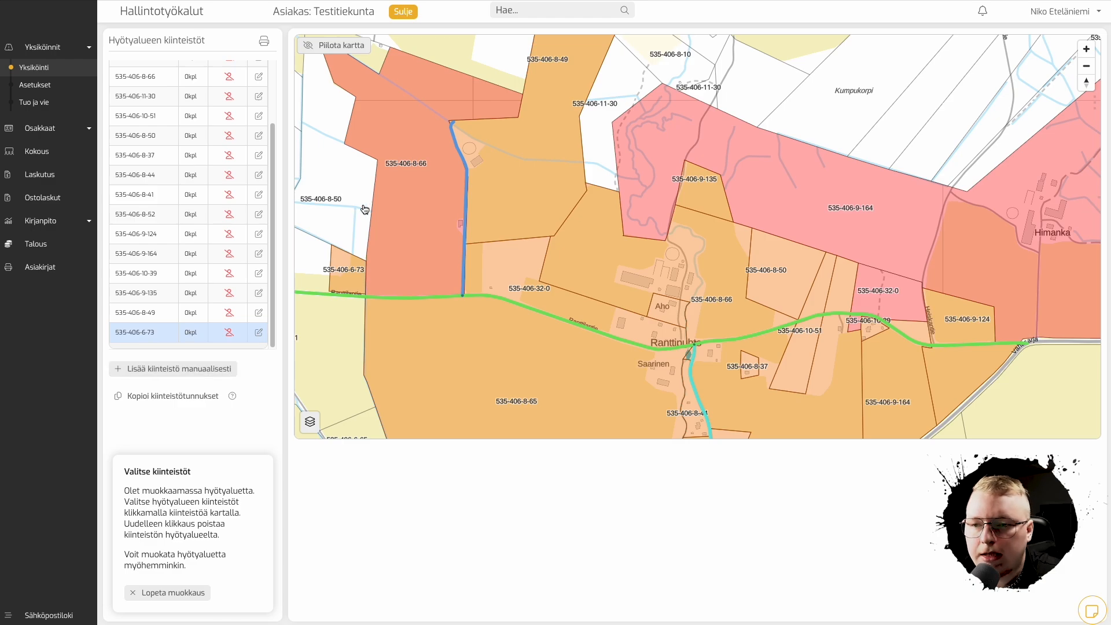
# Stop editing the benefit area, reopen it for editing once and end the editing again
pyautogui.click(595, 299)
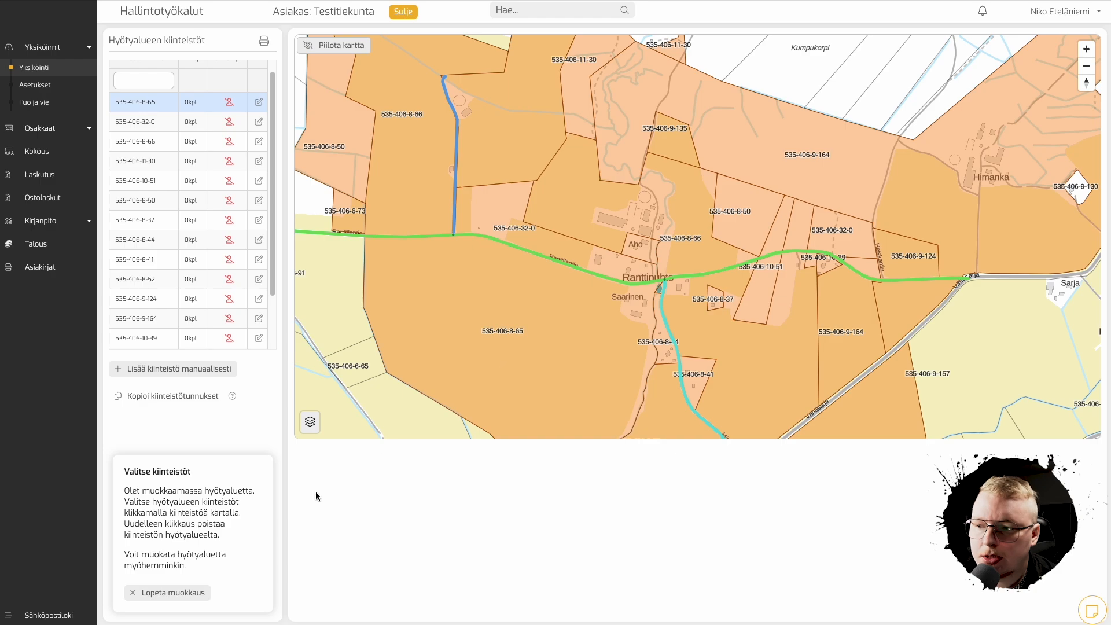
pyautogui.click(175, 593)
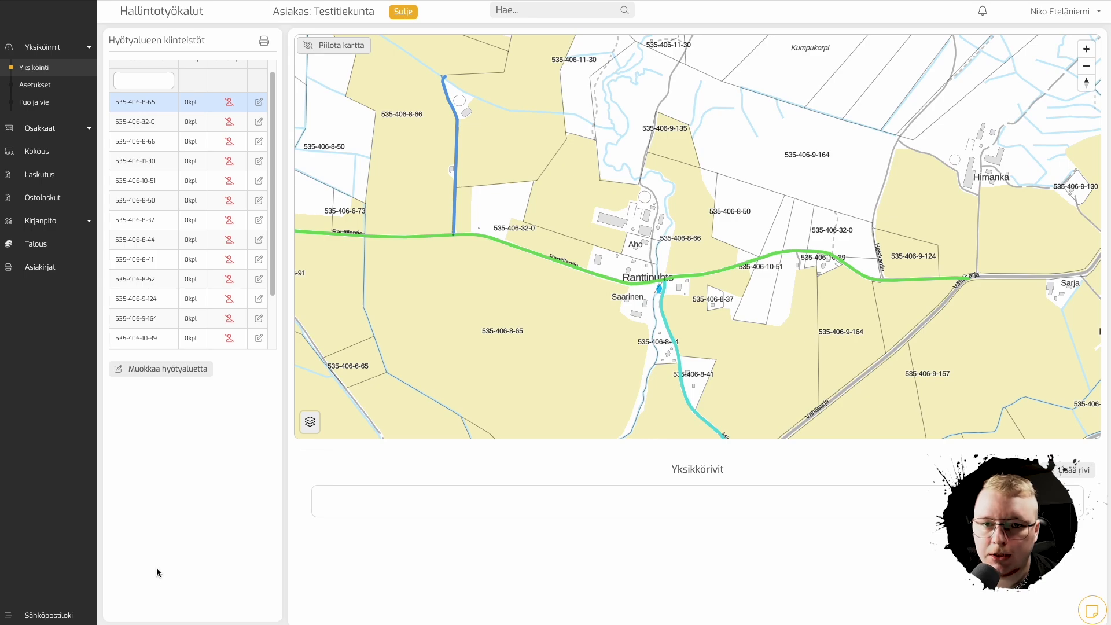
pyautogui.click(167, 368)
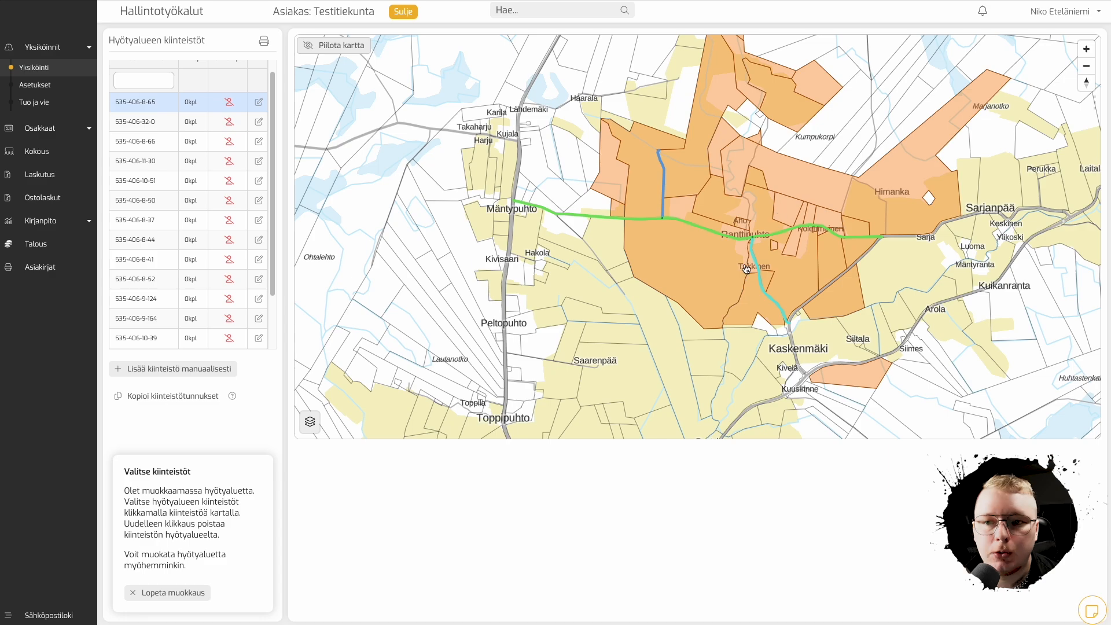
pyautogui.click(187, 592)
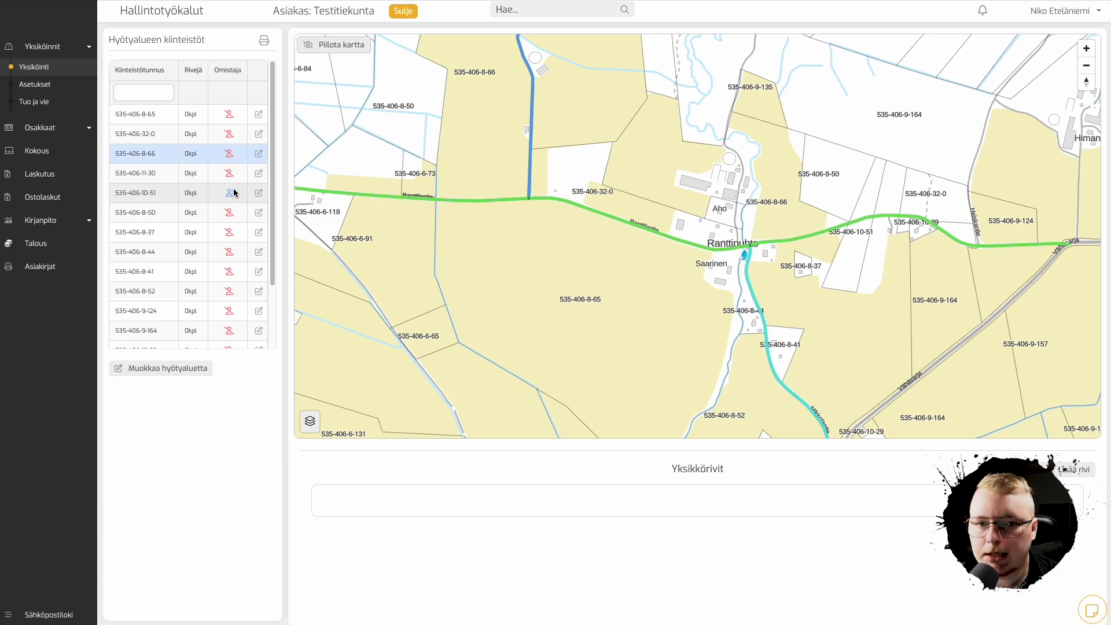
# Set Osakas B as the owner of property 535-406-8-66 and close the owner dialog
pyautogui.click(229, 155)
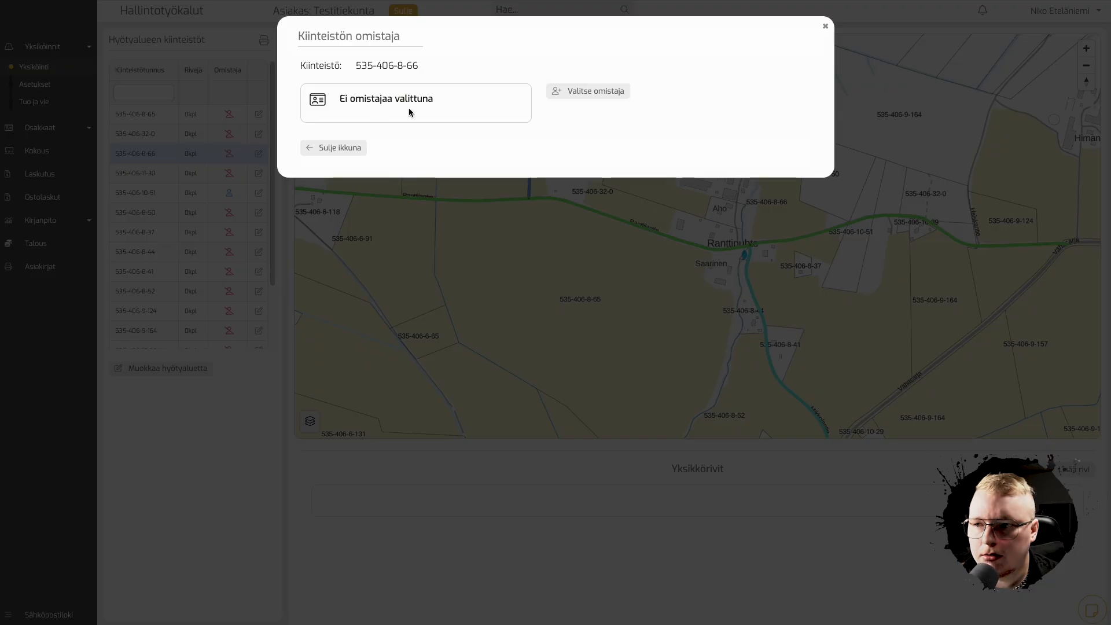
pyautogui.click(610, 92)
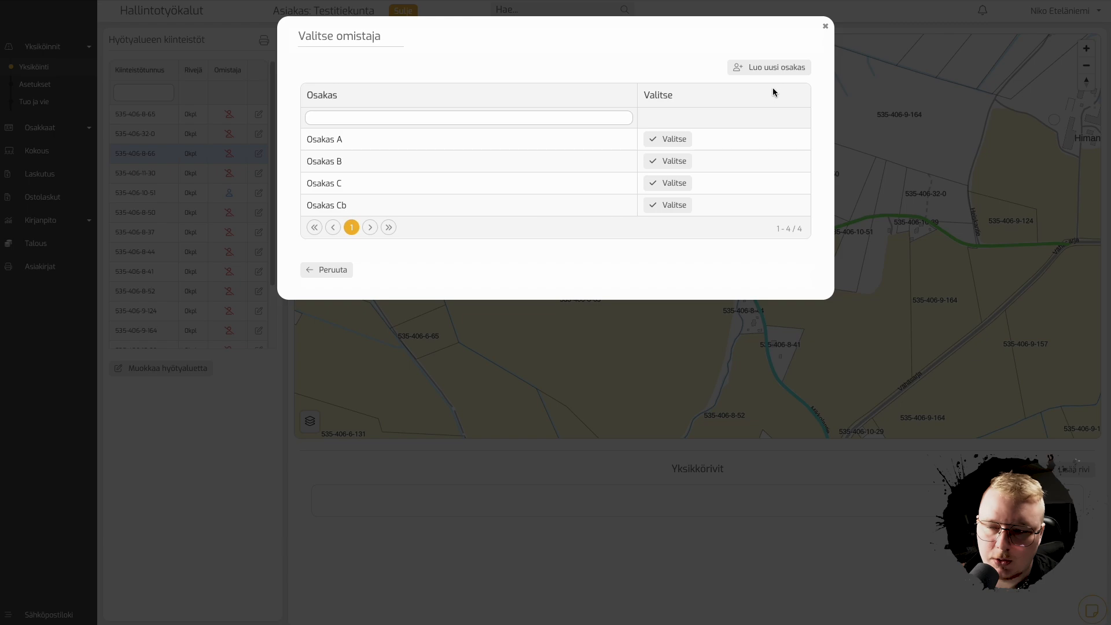
pyautogui.click(666, 161)
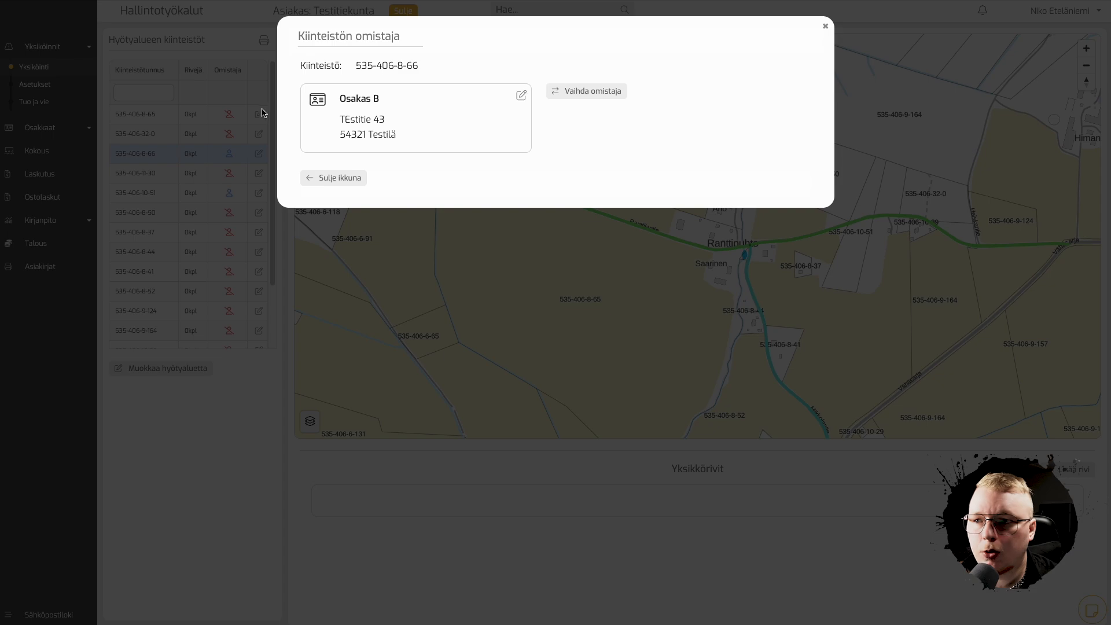
pyautogui.click(346, 178)
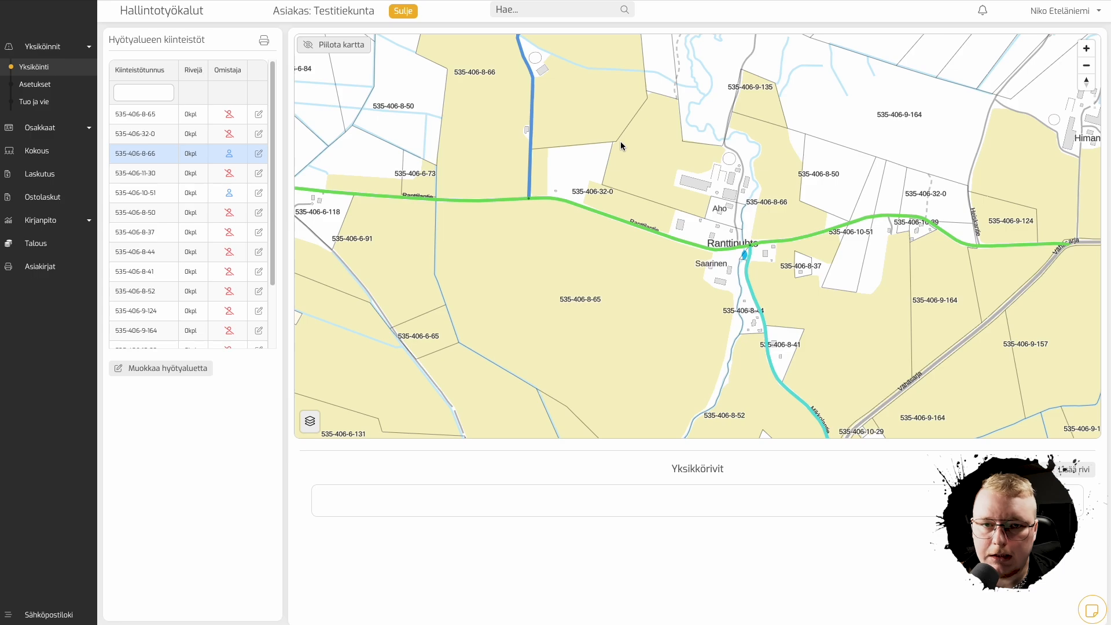
# Select property 535-406-8-66 in the benefit area and start creating a new unit row for it
pyautogui.click(150, 194)
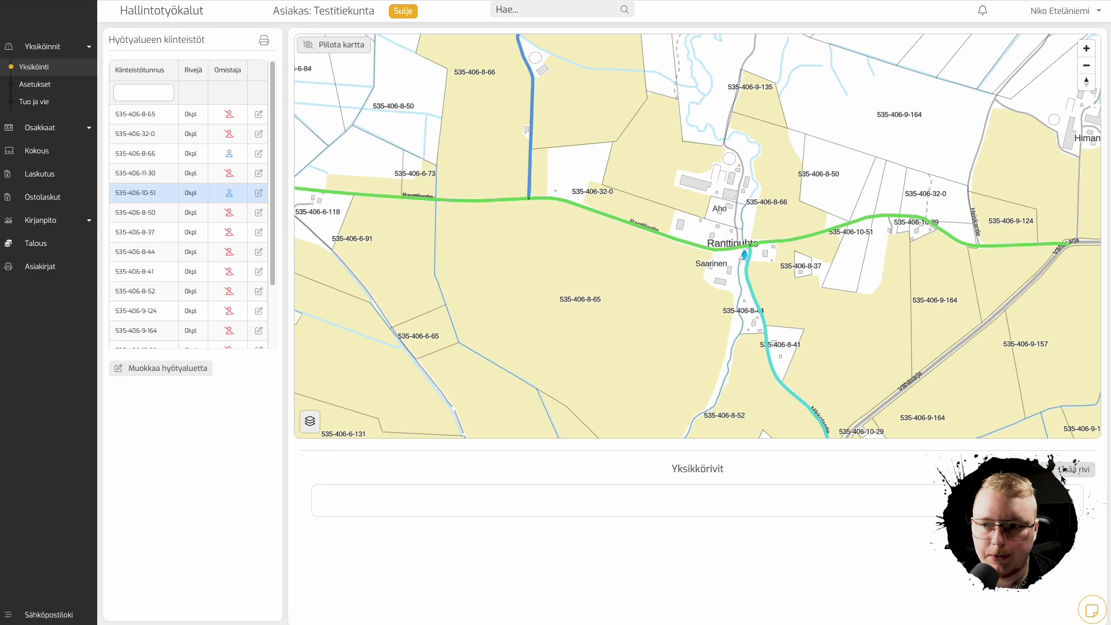
pyautogui.scroll(1, 979, 354)
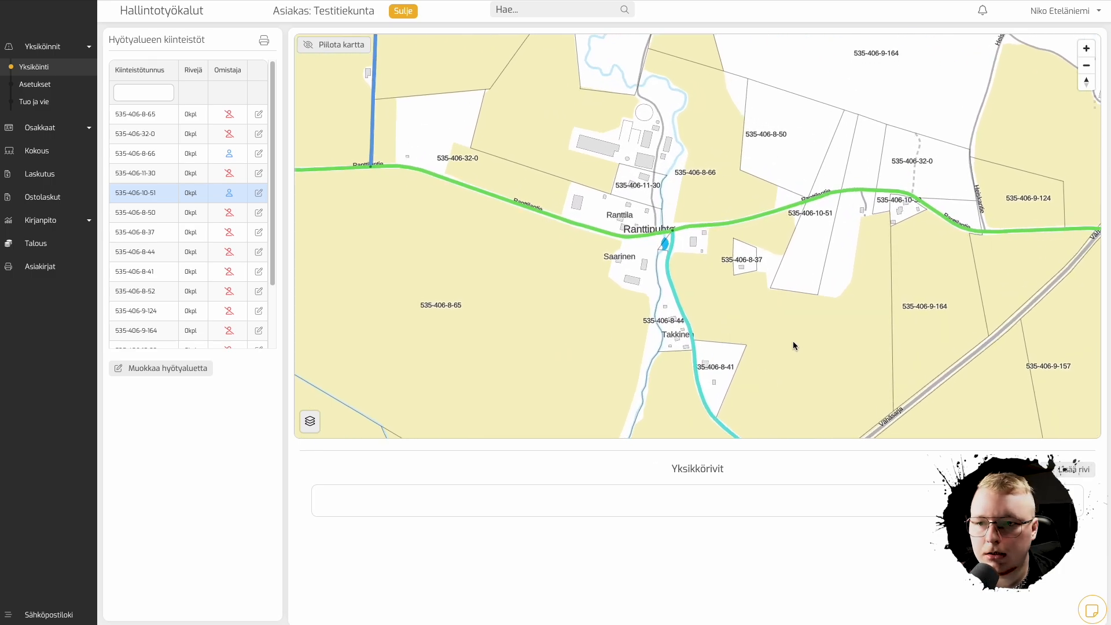
pyautogui.click(780, 328)
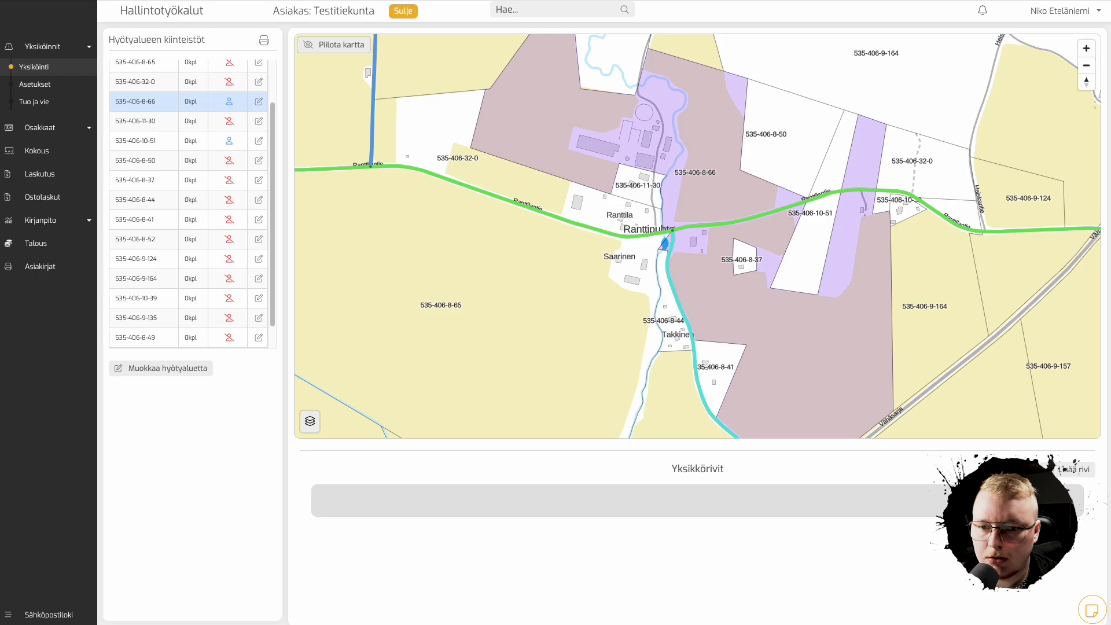
pyautogui.click(1076, 469)
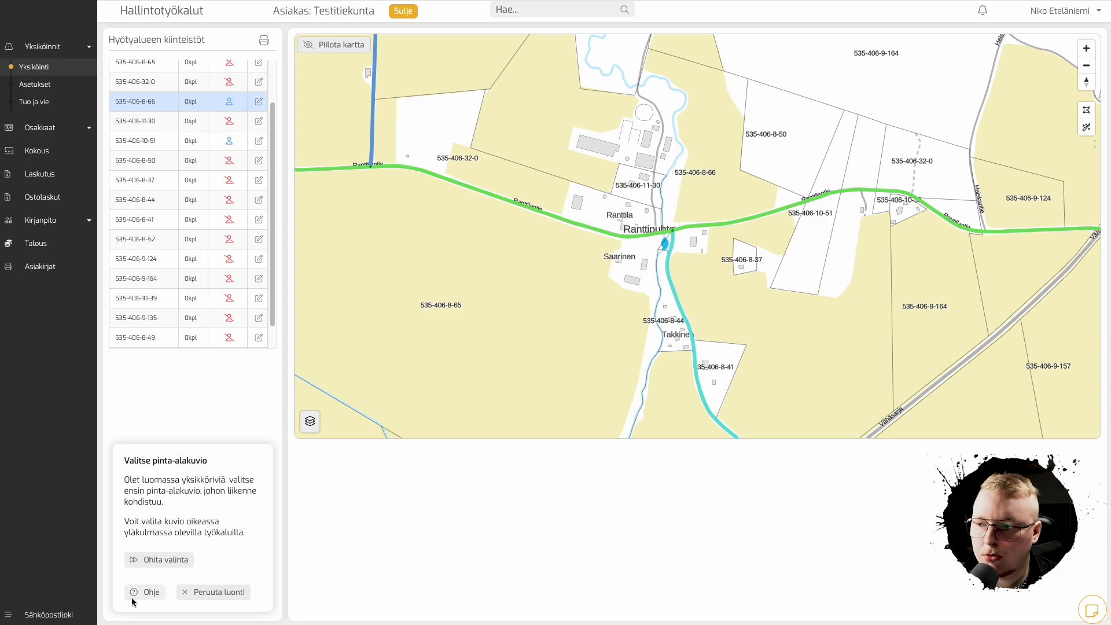
# Read the instructions for selecting an area pattern and close them
pyautogui.click(152, 593)
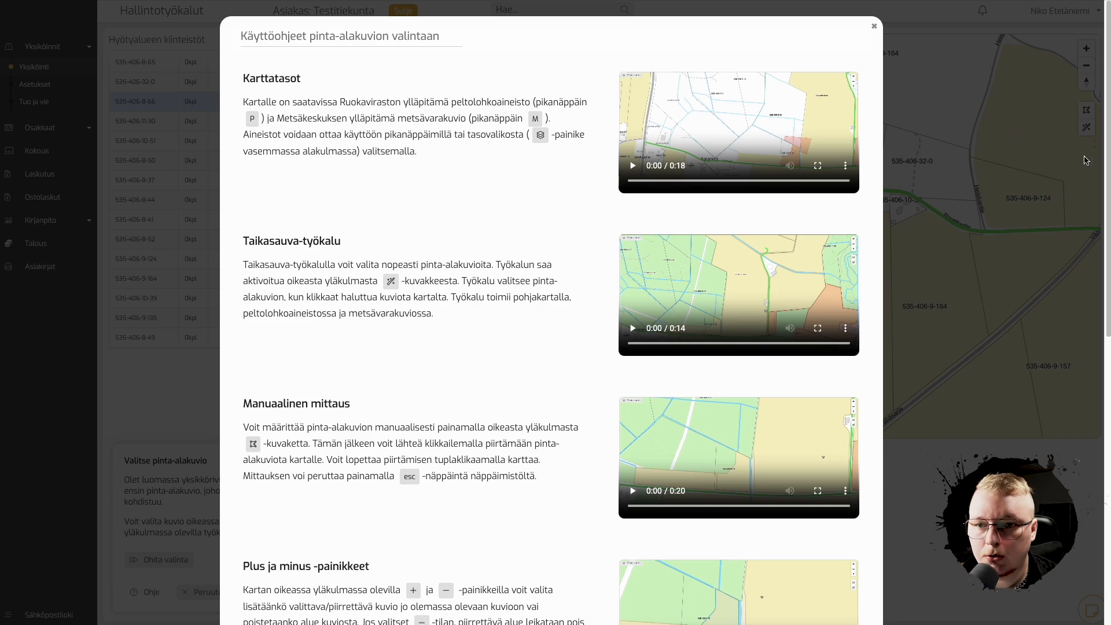
pyautogui.click(1028, 173)
# Show the forest stand layer (Metsävarakuviot) and the field parcel layer (Peltolohkoaineisto) on the map
pyautogui.scroll(1, 1037, 154)
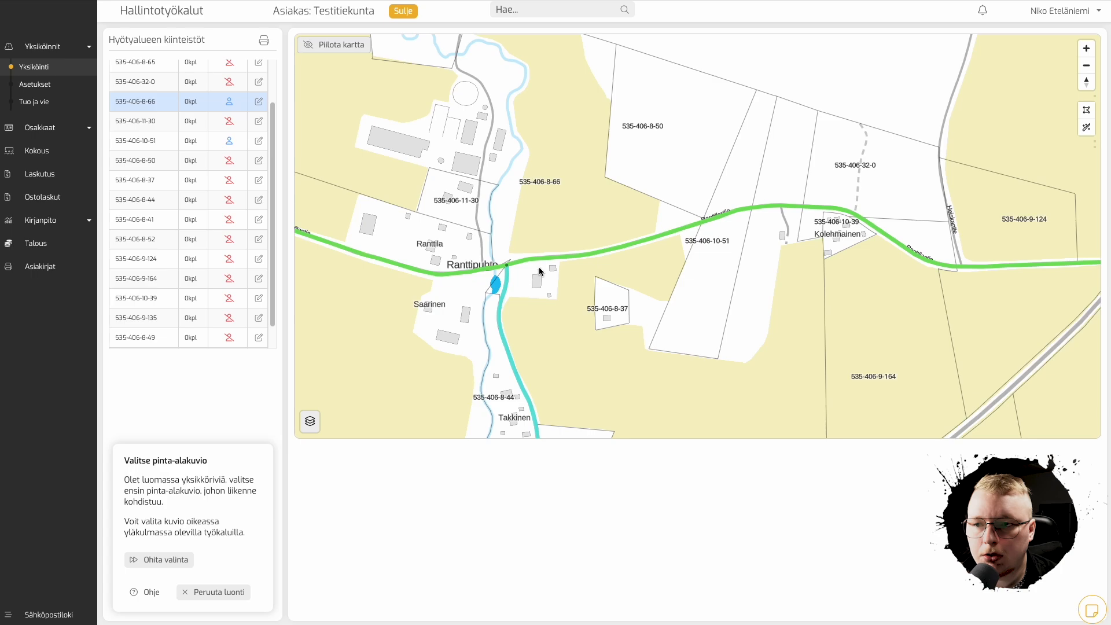
pyautogui.moveTo(538, 261); pyautogui.dragTo(769, 360)
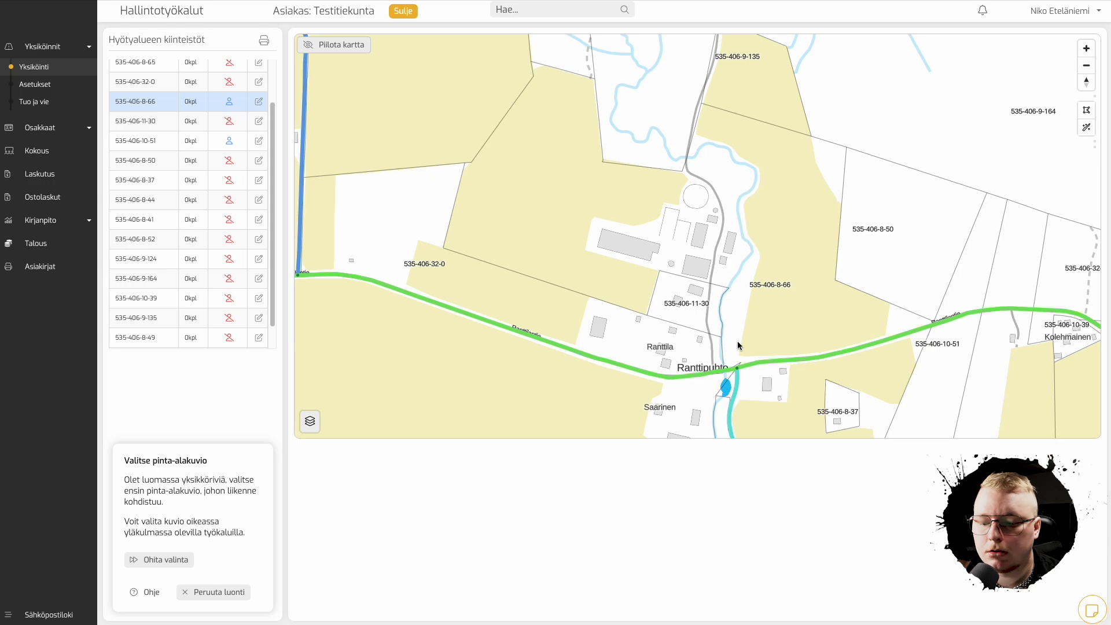
pyautogui.moveTo(737, 341)
pyautogui.mouseDown()
pyautogui.moveTo(707, 349)
pyautogui.moveTo(743, 352)
pyautogui.mouseUp()
pyautogui.click(310, 421)
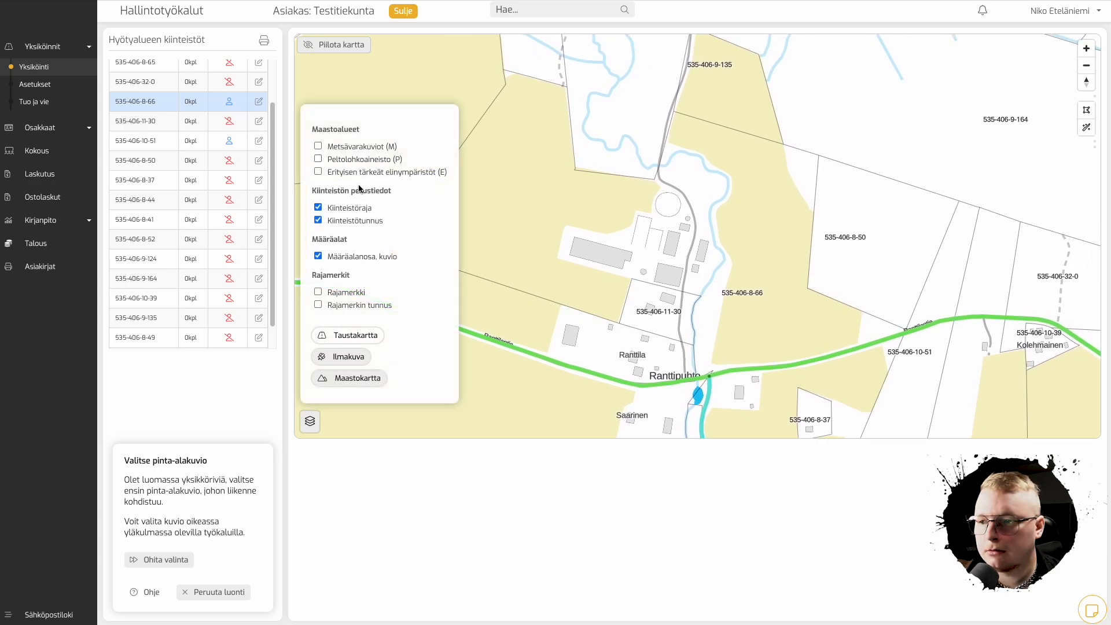
pyautogui.moveTo(798, 281); pyautogui.dragTo(781, 303)
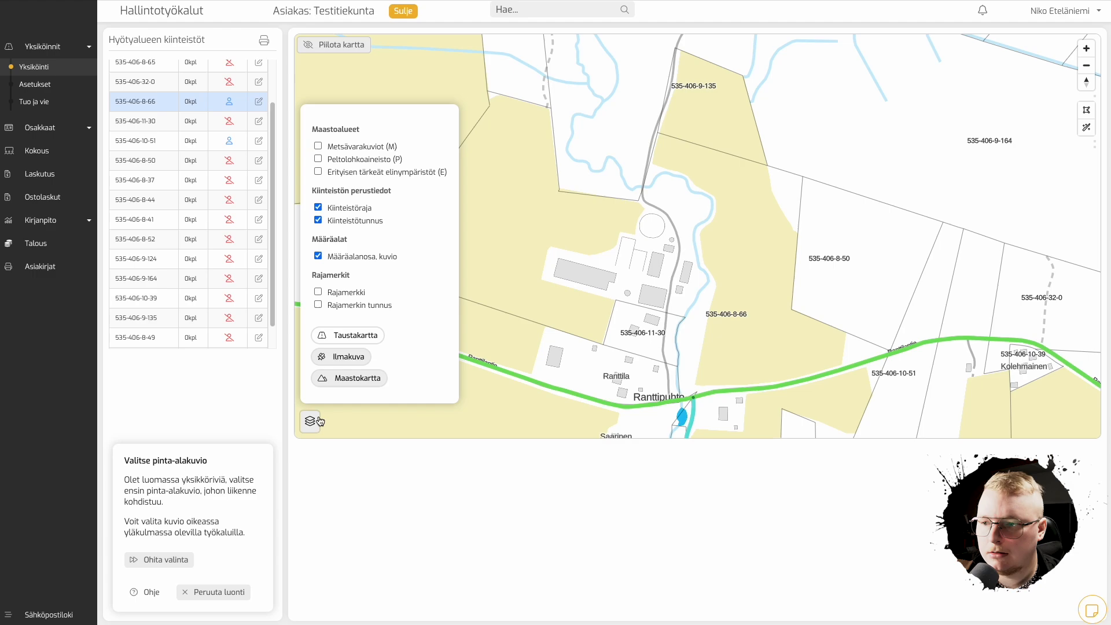
pyautogui.click(320, 422)
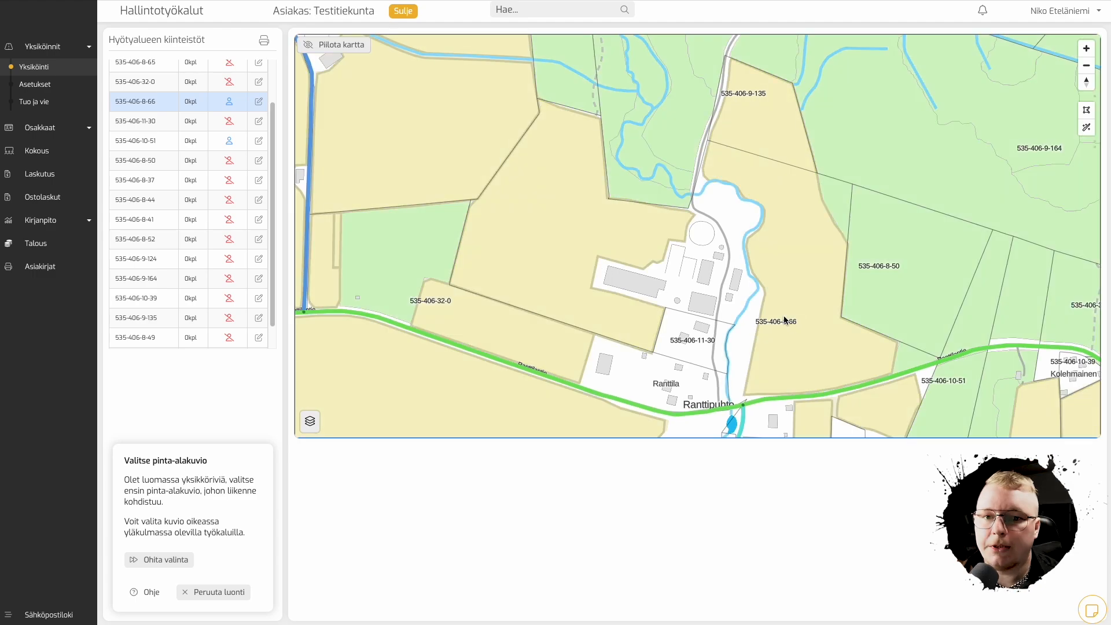
# Set the field northwest of Ranttila as the area pattern with the magic wand and choose the traffic type Pelto, Nautakarja
pyautogui.click(1085, 128)
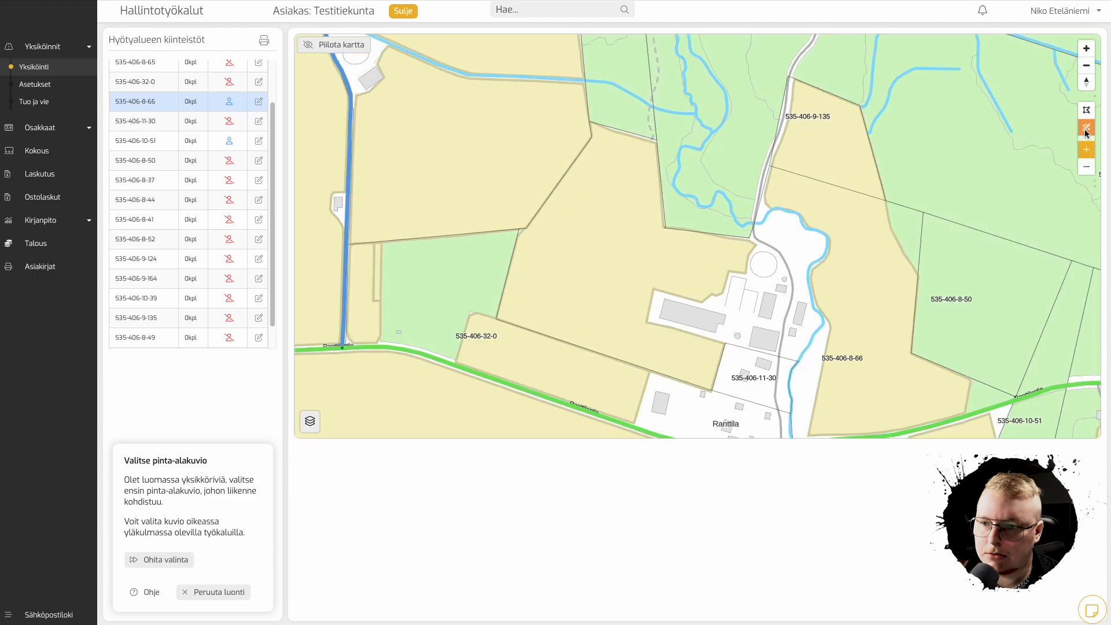
pyautogui.click(623, 265)
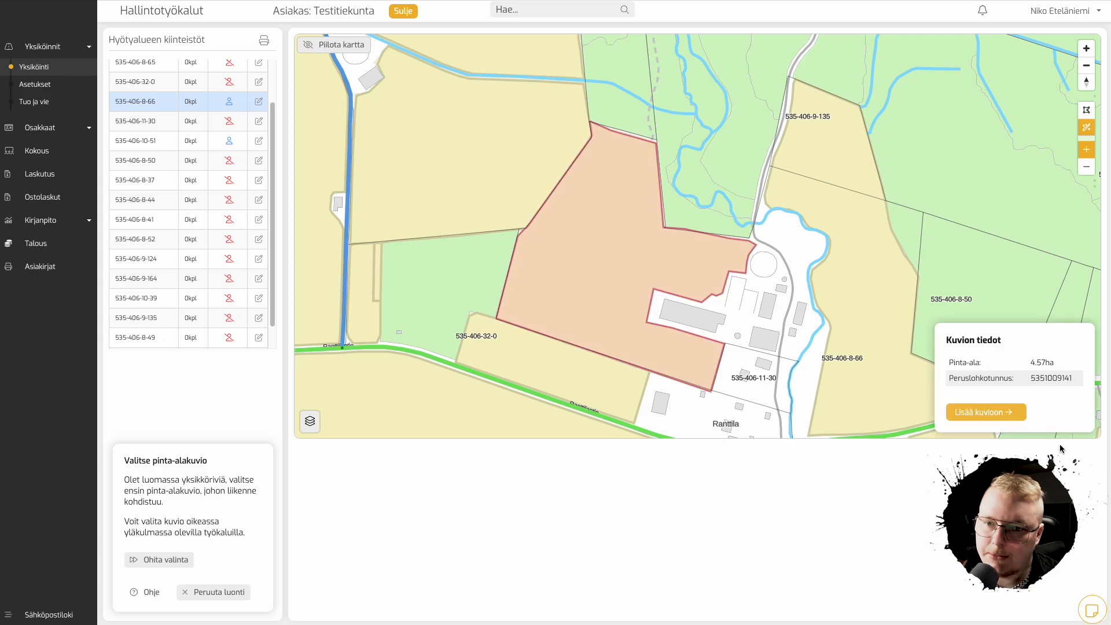
pyautogui.click(994, 408)
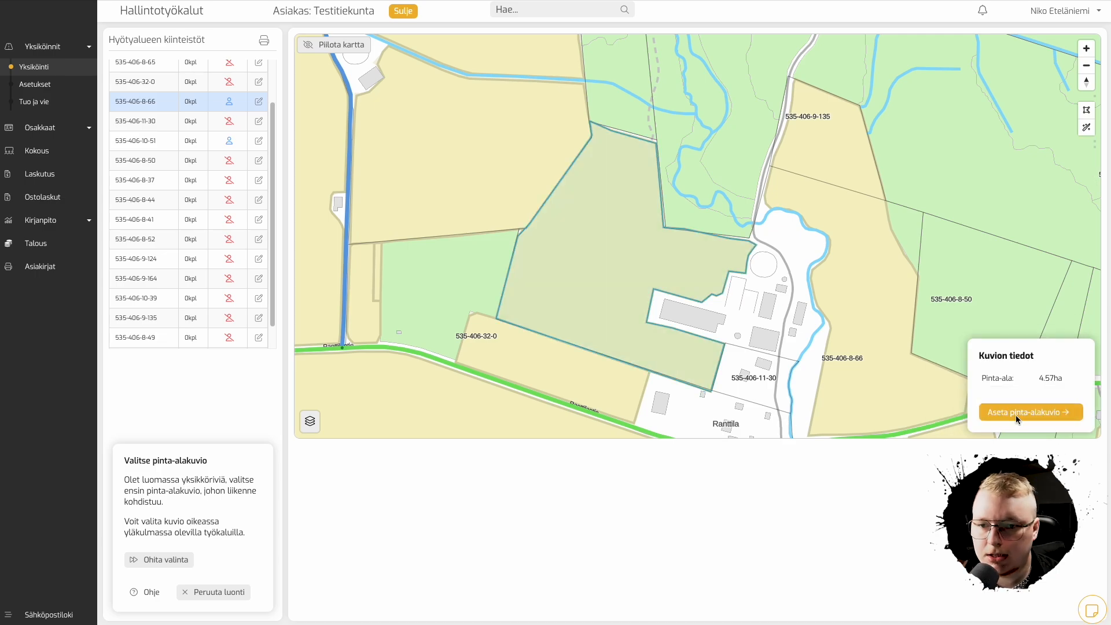
pyautogui.click(1013, 412)
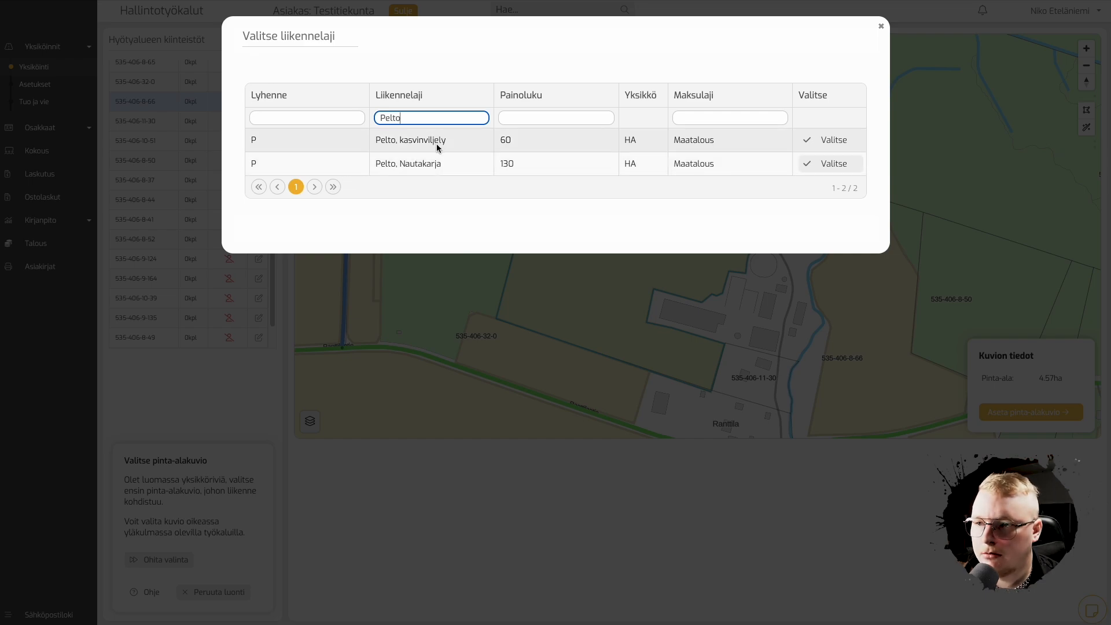
pyautogui.click(434, 163)
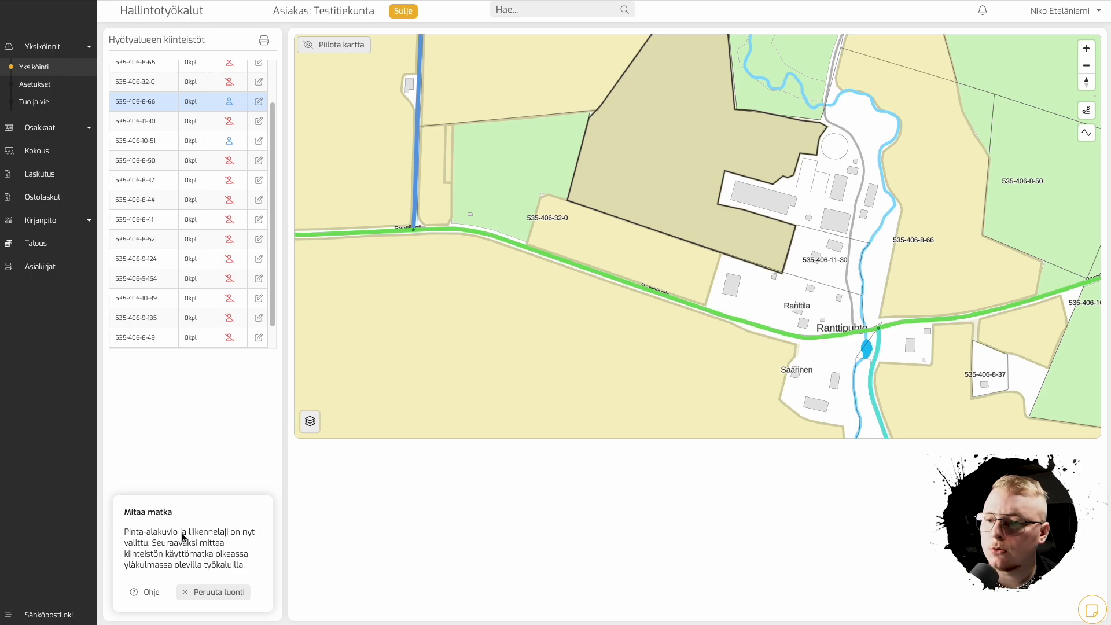
# Measure about 0.55 km along the green road from its Mäntypuhto end, set it as the travel distance and save the unit row
pyautogui.moveTo(537, 162); pyautogui.dragTo(526, 222)
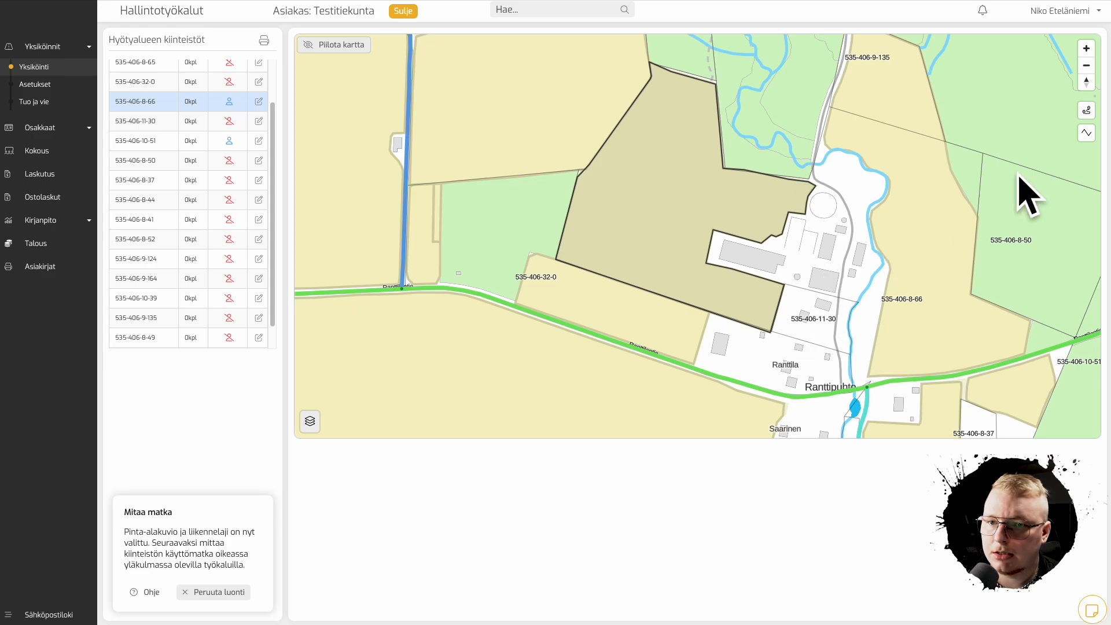
pyautogui.click(1083, 114)
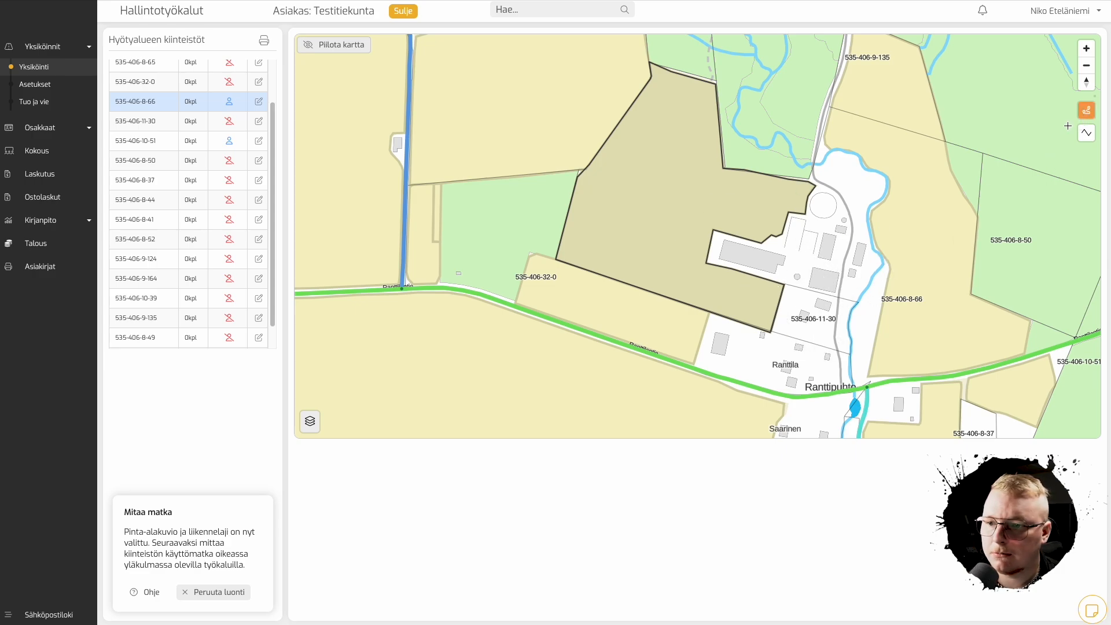
pyautogui.moveTo(657, 356); pyautogui.dragTo(873, 362)
pyautogui.click(431, 266)
pyautogui.moveTo(421, 294); pyautogui.dragTo(645, 350)
pyautogui.click(500, 278)
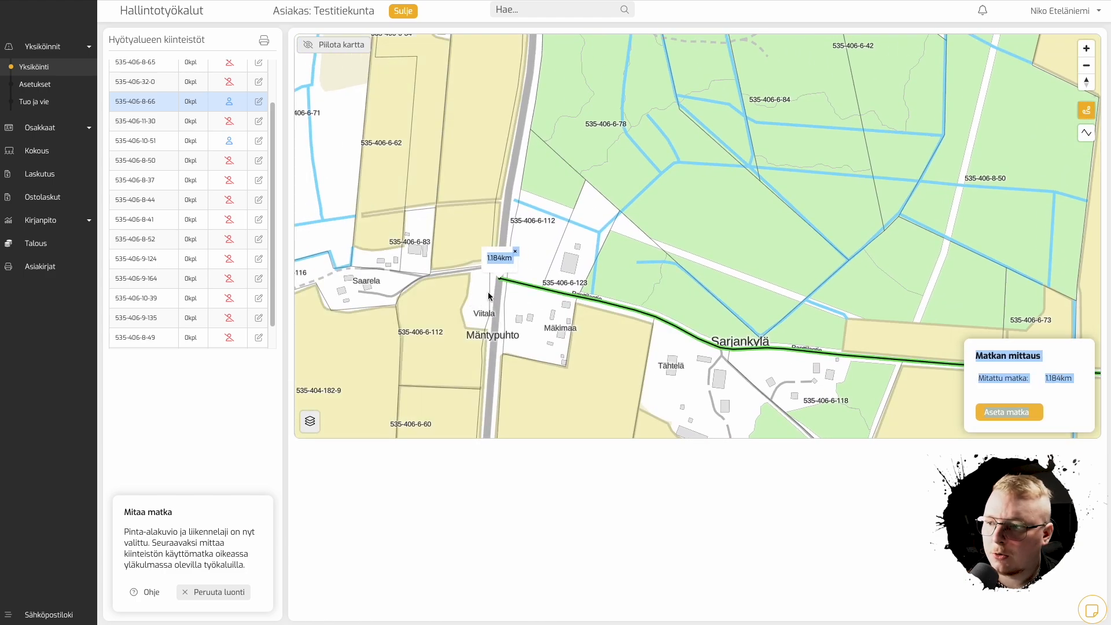
pyautogui.click(980, 253)
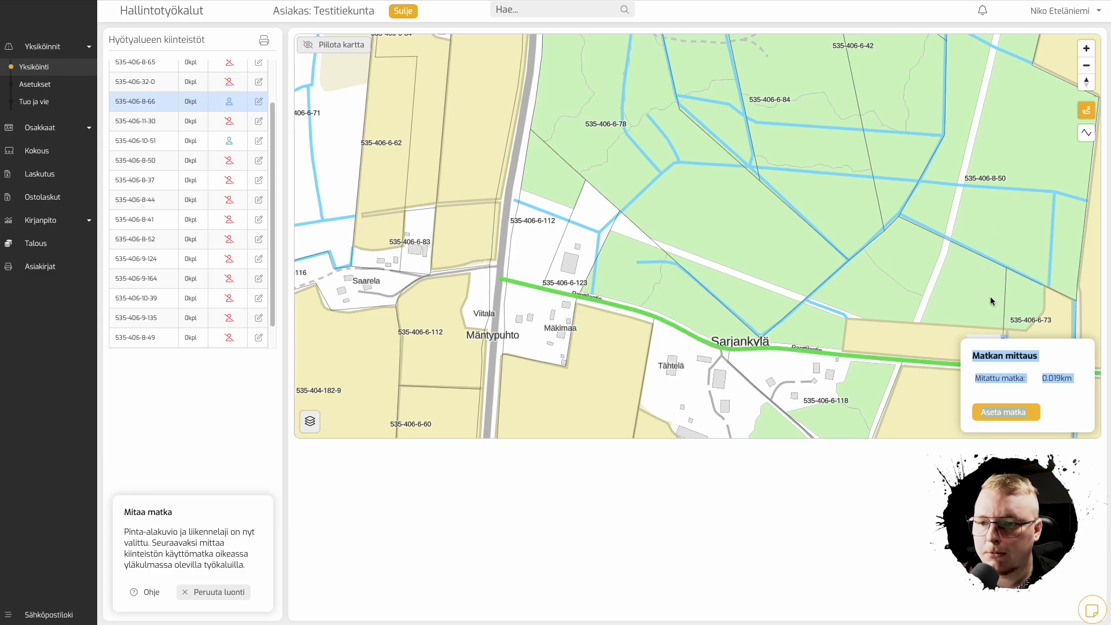
pyautogui.click(1005, 412)
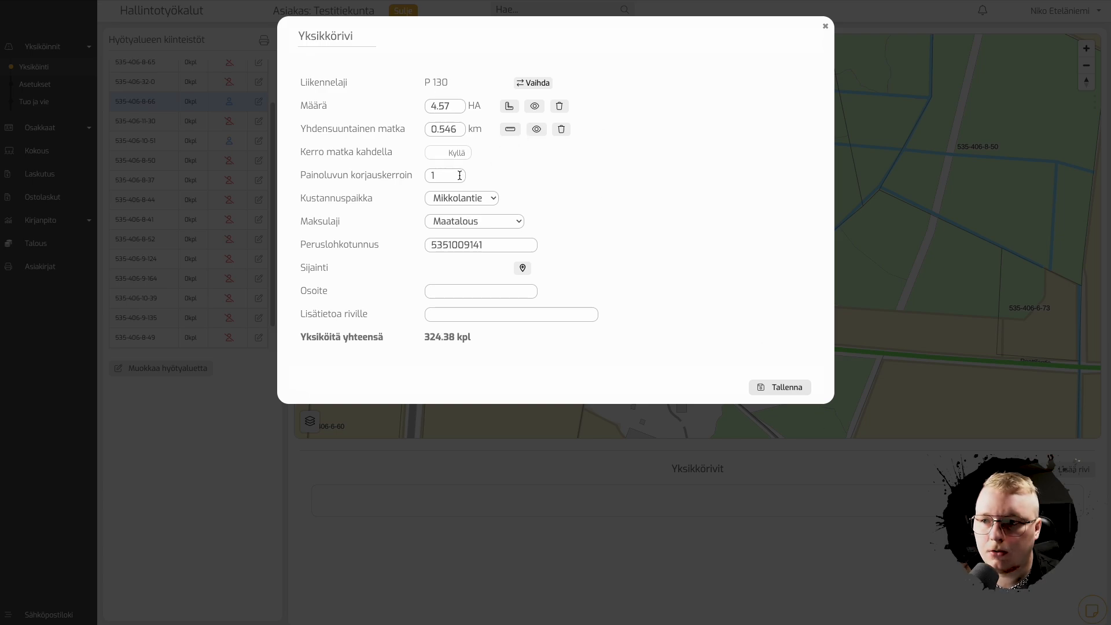
pyautogui.click(790, 386)
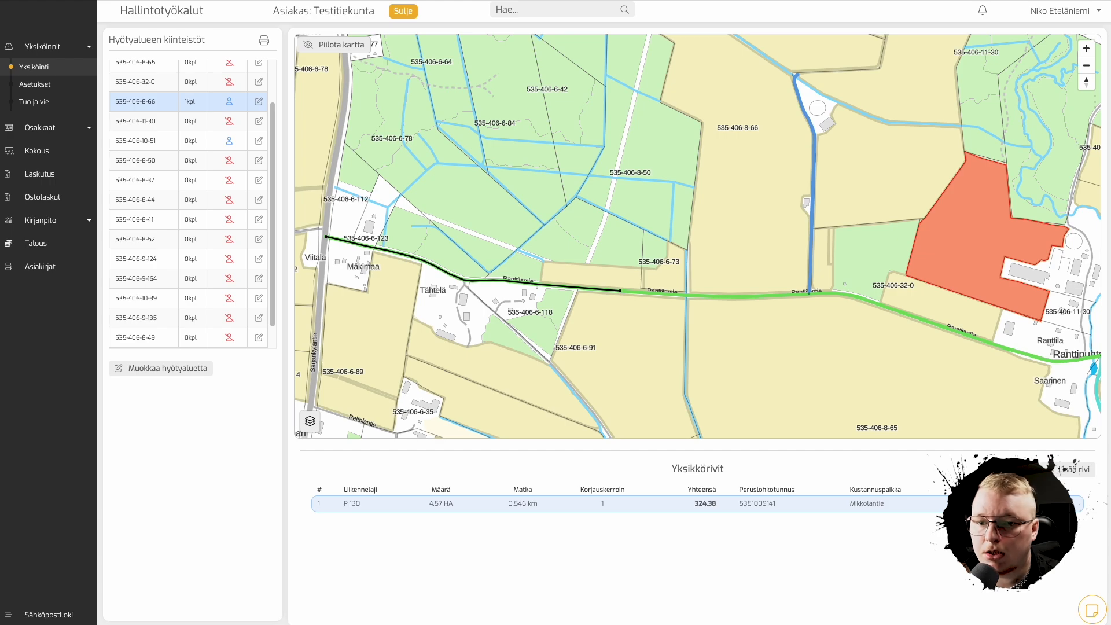
# Open the saved P 130 unit row to check its details and close it
pyautogui.click(1054, 503)
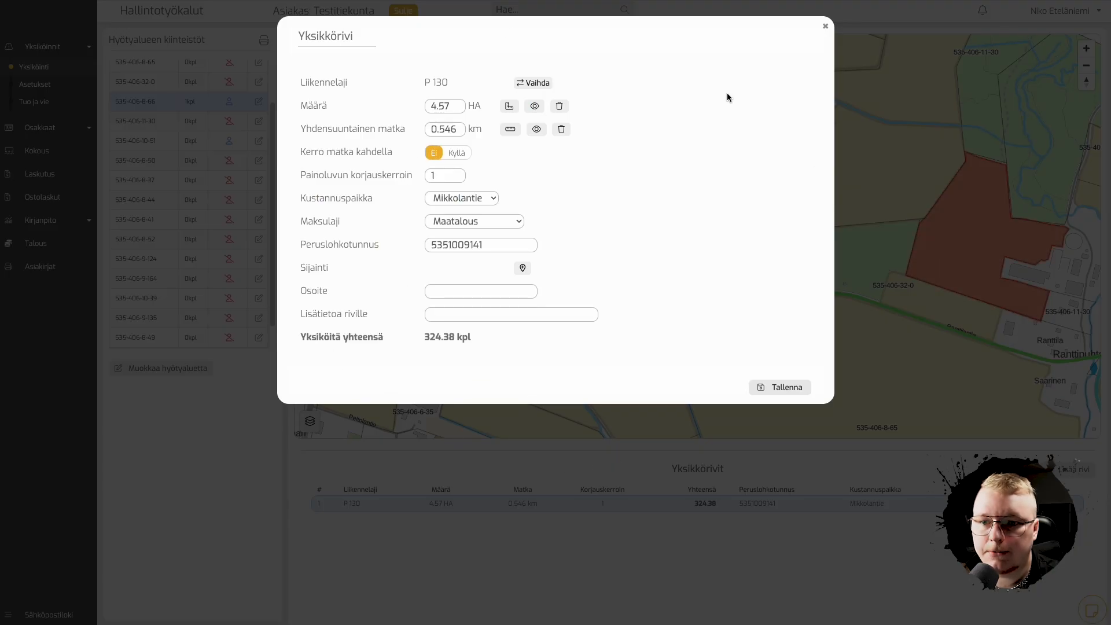
pyautogui.click(825, 27)
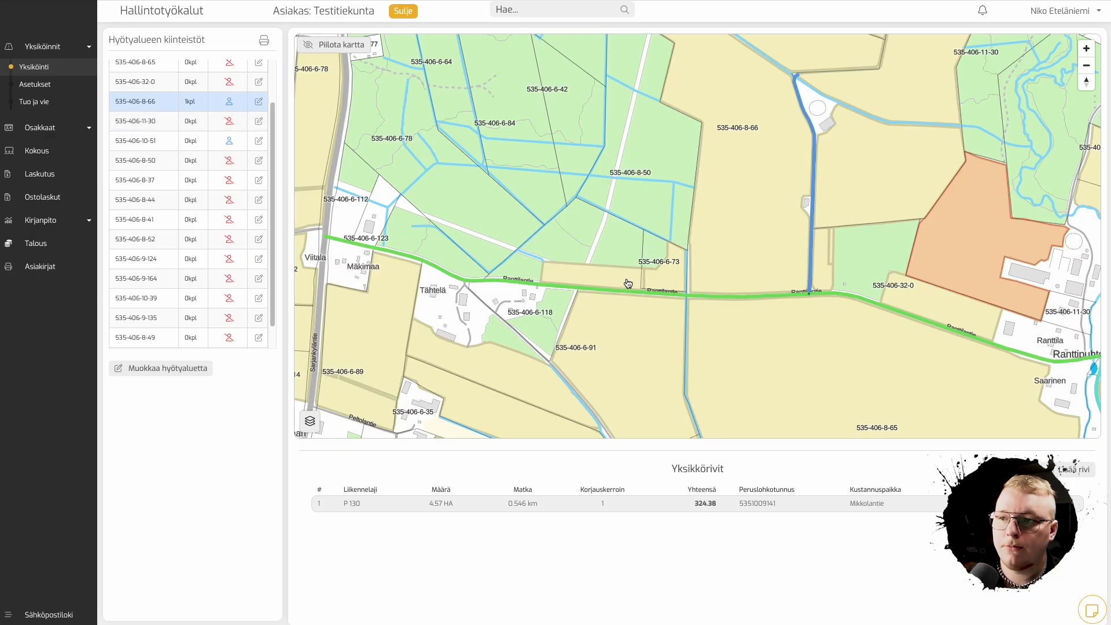
# Hide the map, view the starting choices for a new unit row and dismiss them
pyautogui.click(313, 51)
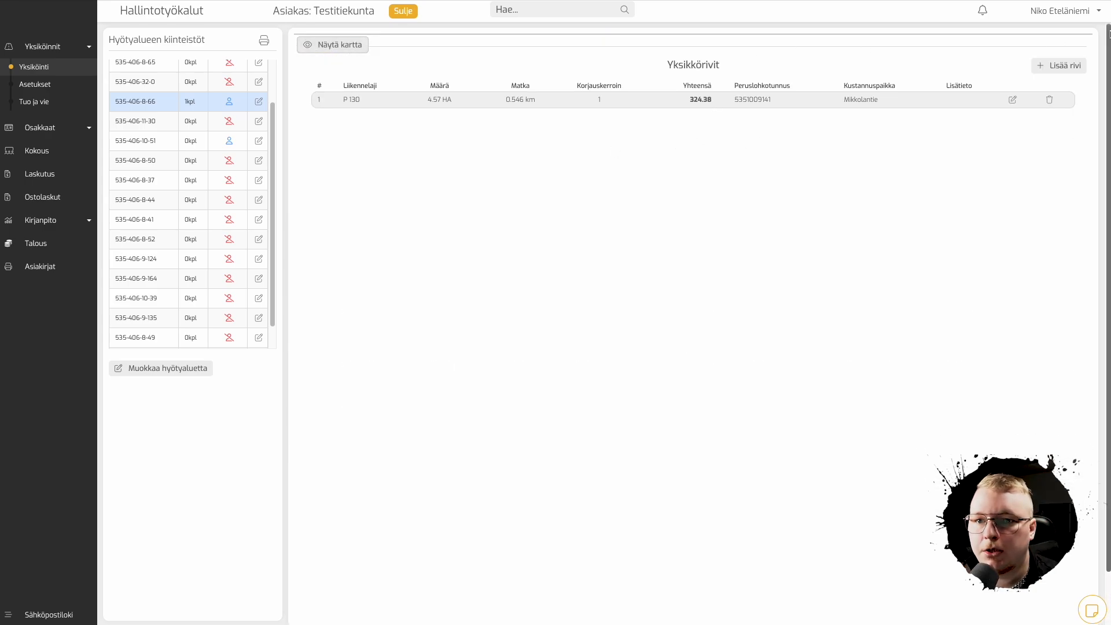
pyautogui.click(1079, 65)
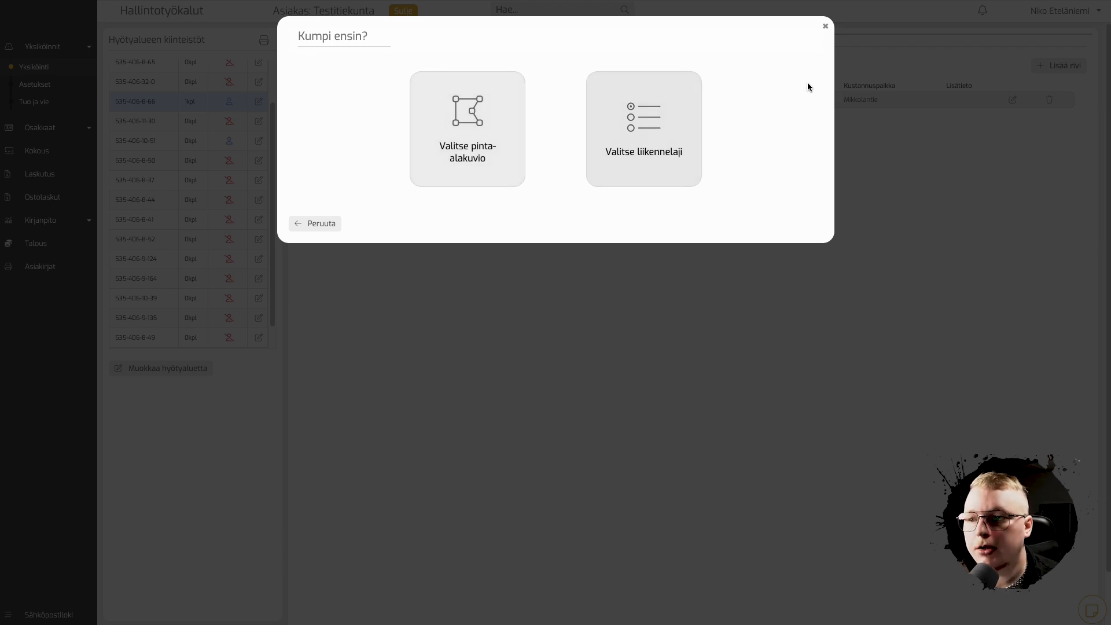
pyautogui.click(838, 66)
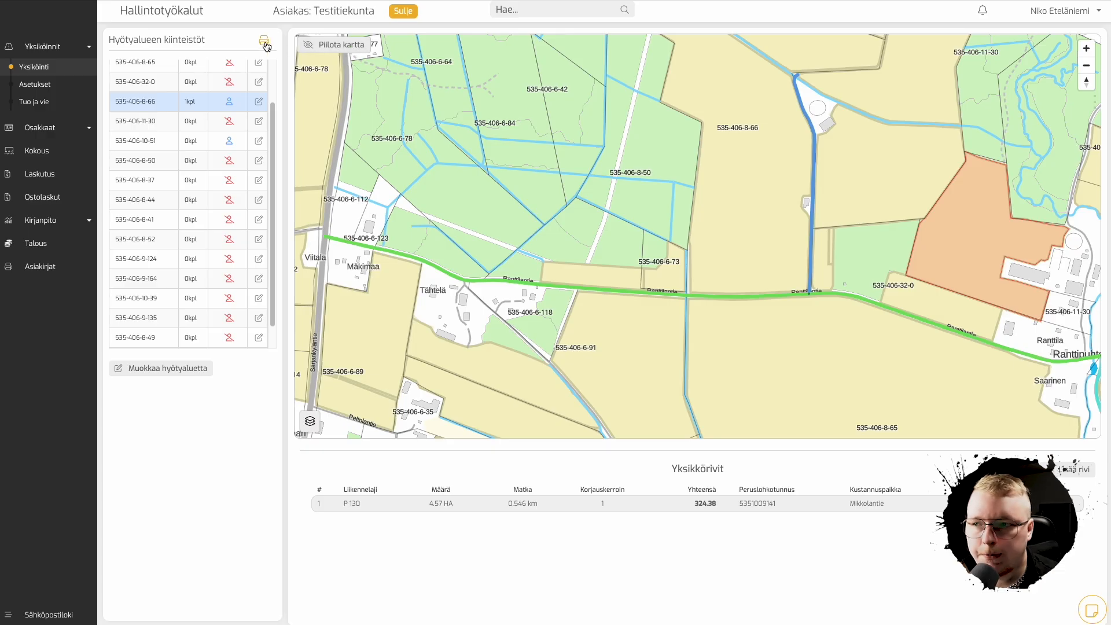
# View the available printouts of the unit calculation and close the dialog
pyautogui.click(264, 41)
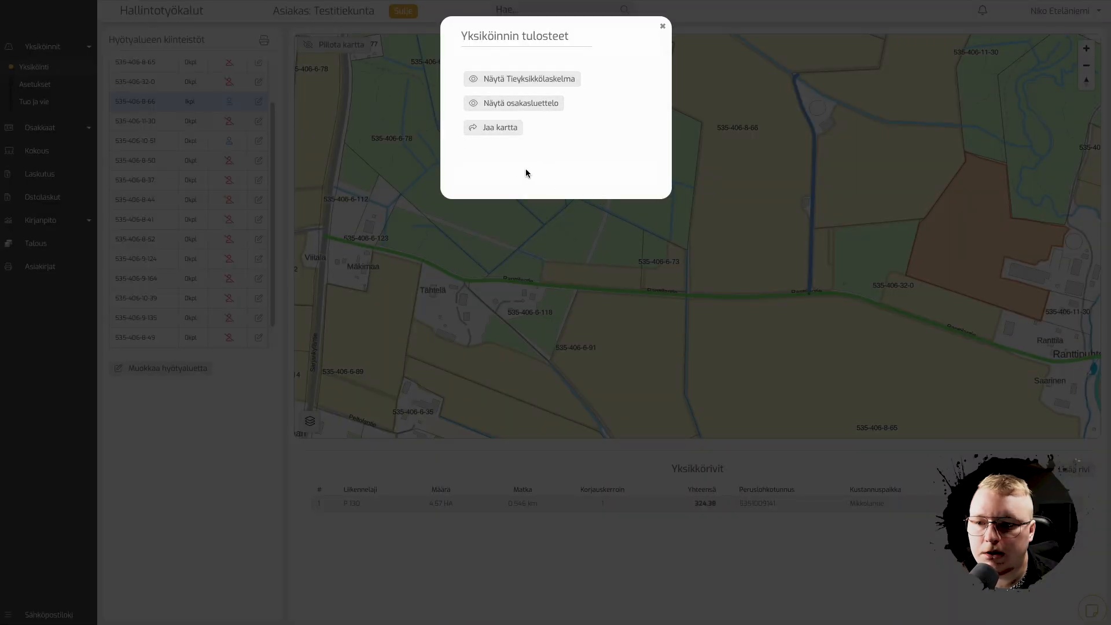
pyautogui.click(662, 26)
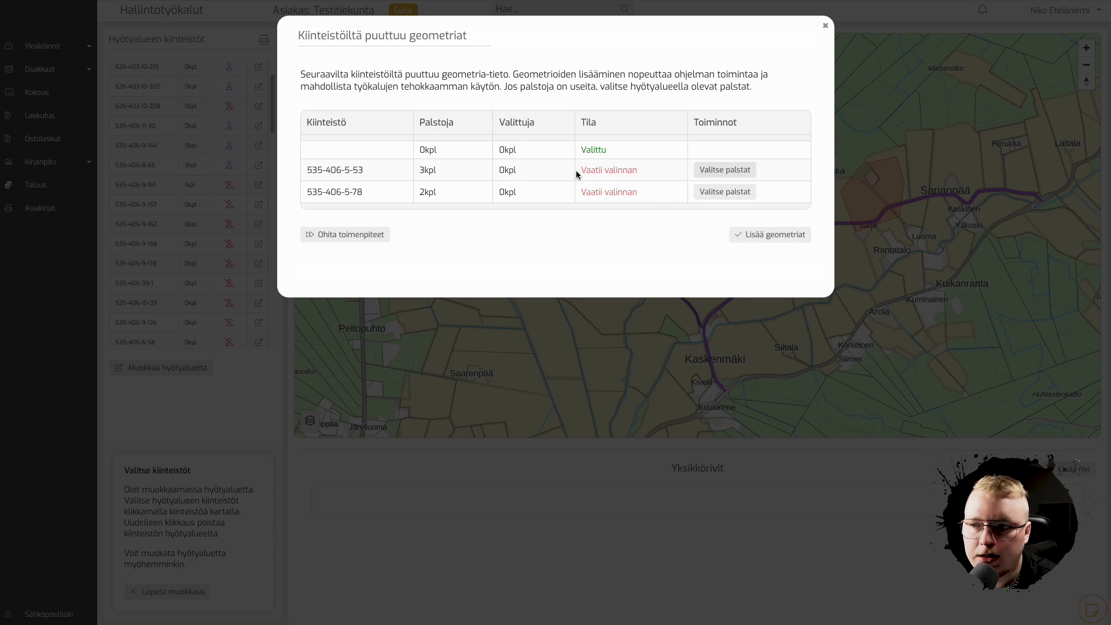
# Select the parcels of property 535-406-5-53 west of Kivisaari and north of Perukka and save the selection
pyautogui.click(747, 180)
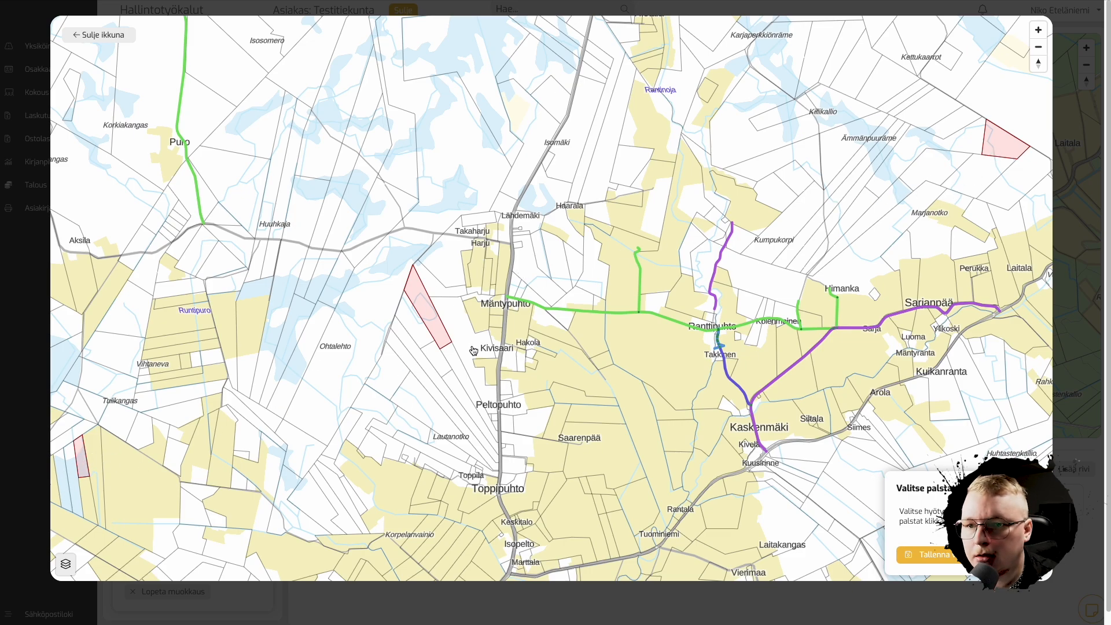
pyautogui.click(423, 310)
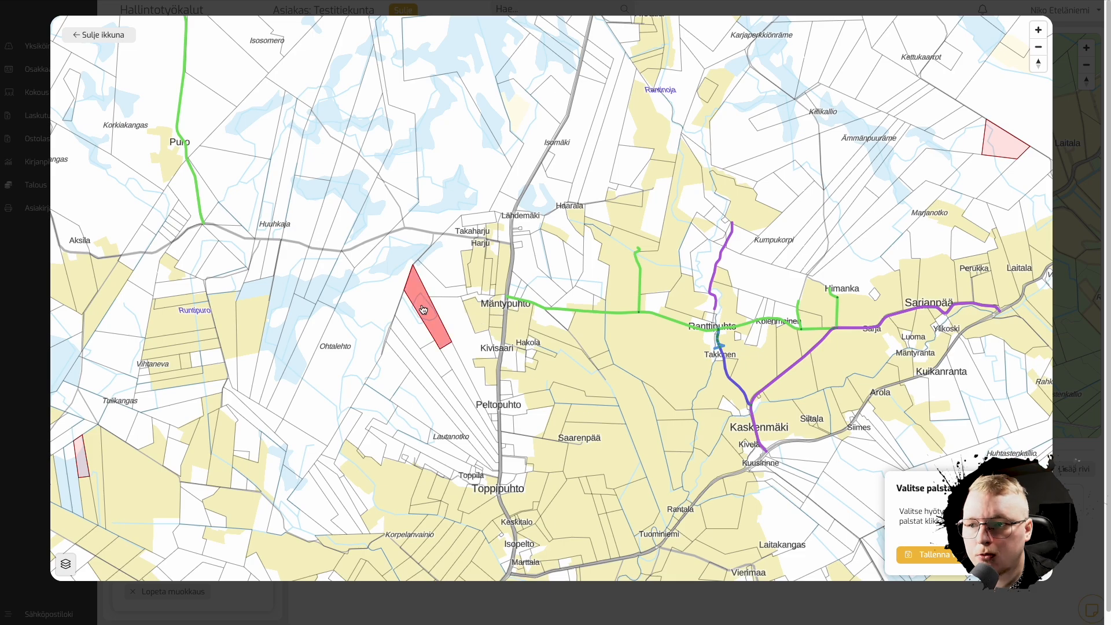
pyautogui.click(996, 152)
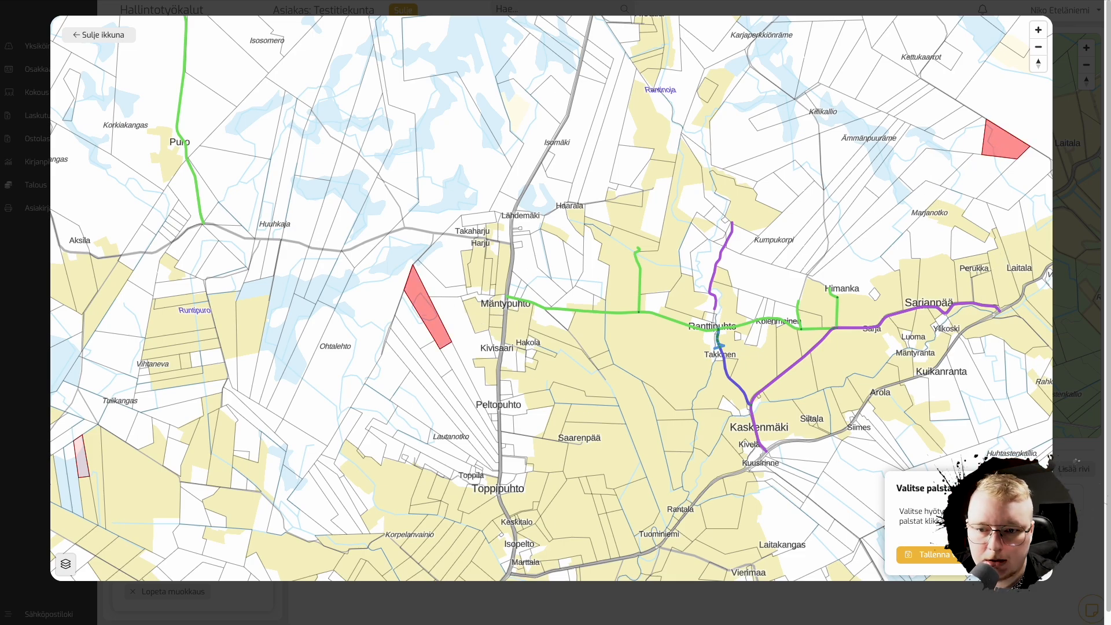
pyautogui.click(941, 558)
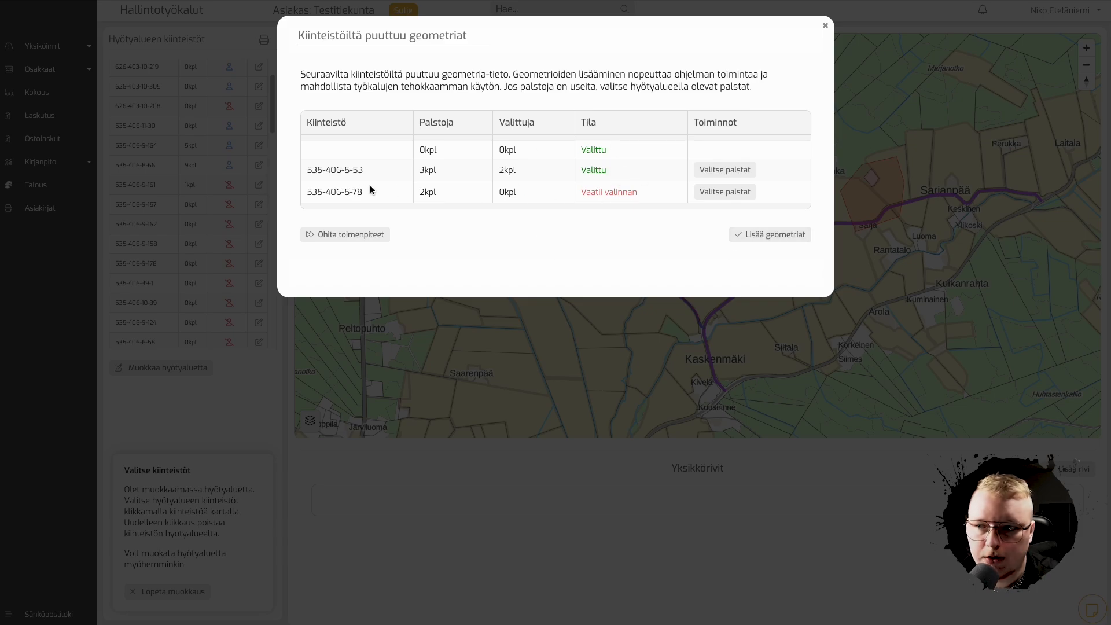
# Select the long parcel west of Peltopuhto for property 535-406-5-78, save it and add the missing geometries to the properties
pyautogui.click(721, 194)
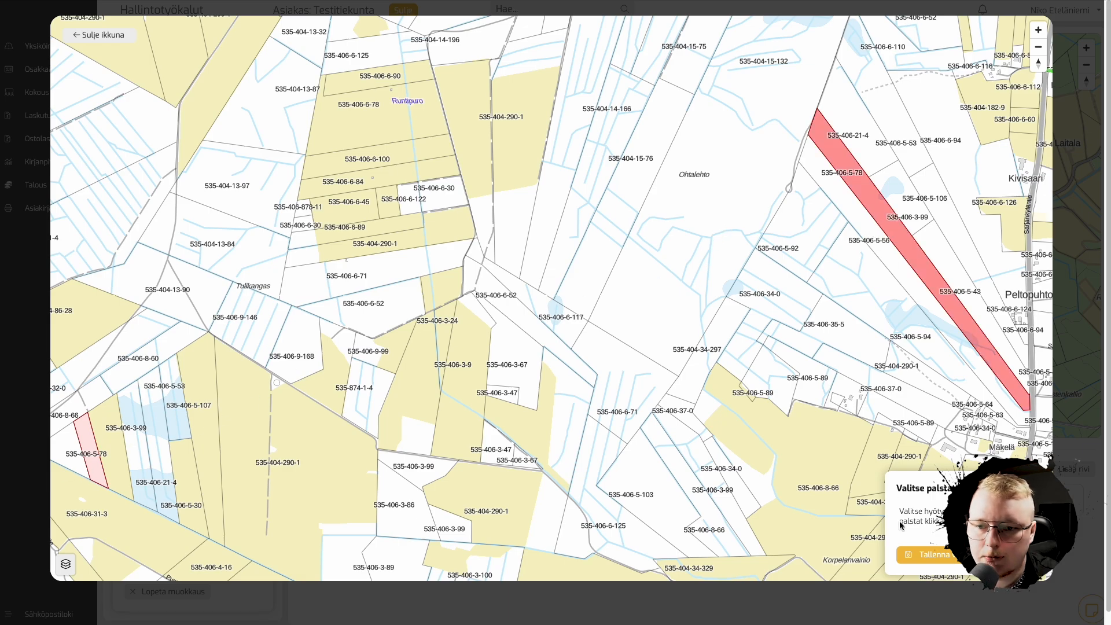
pyautogui.click(948, 556)
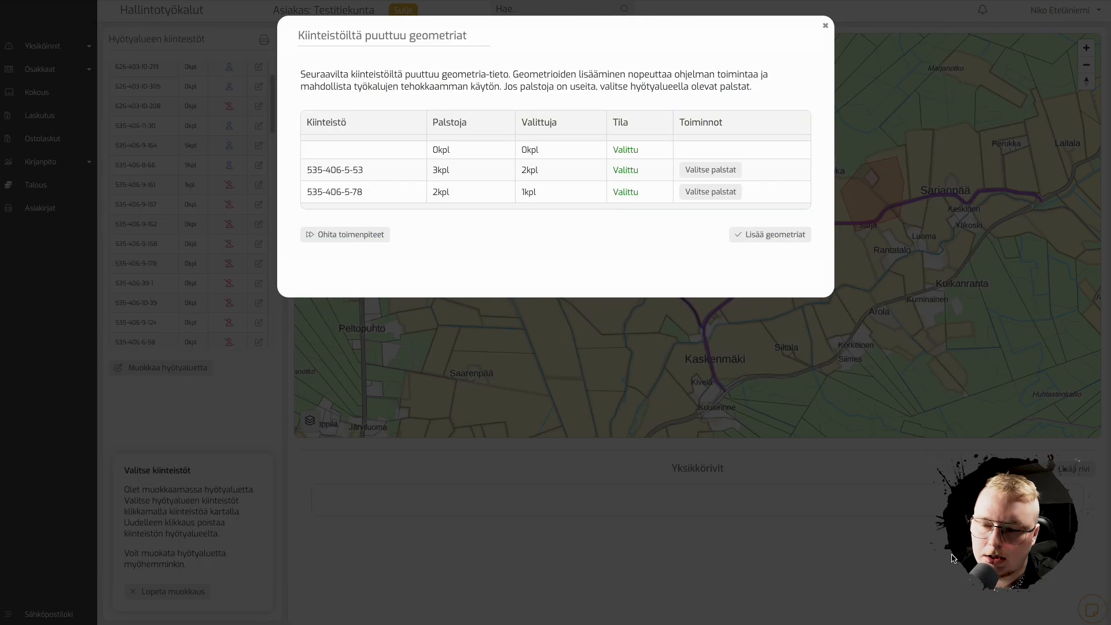
pyautogui.click(766, 234)
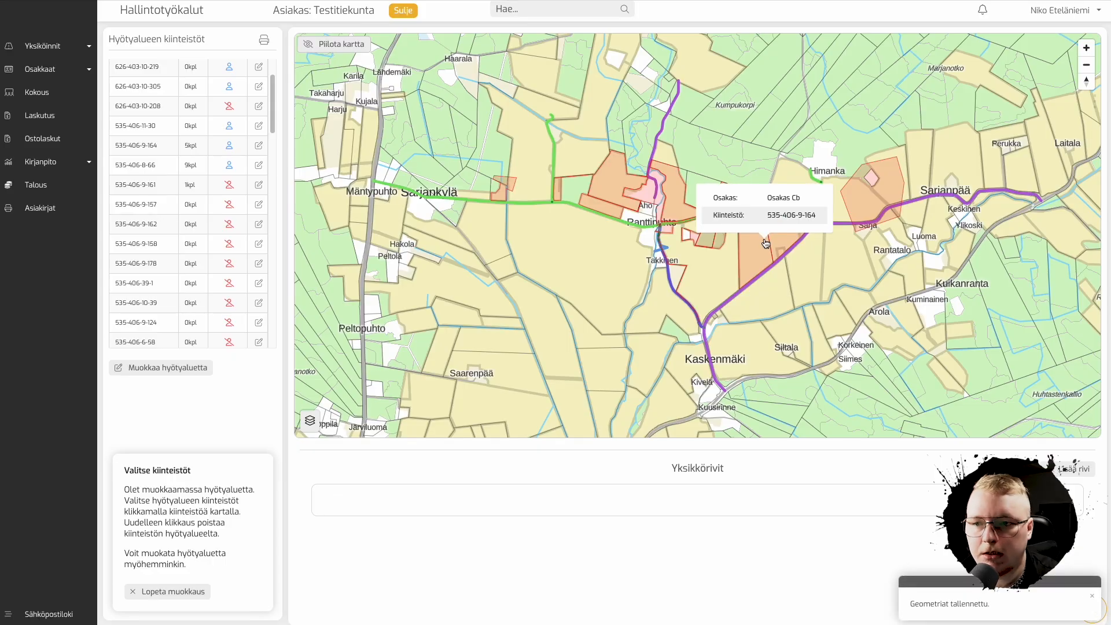